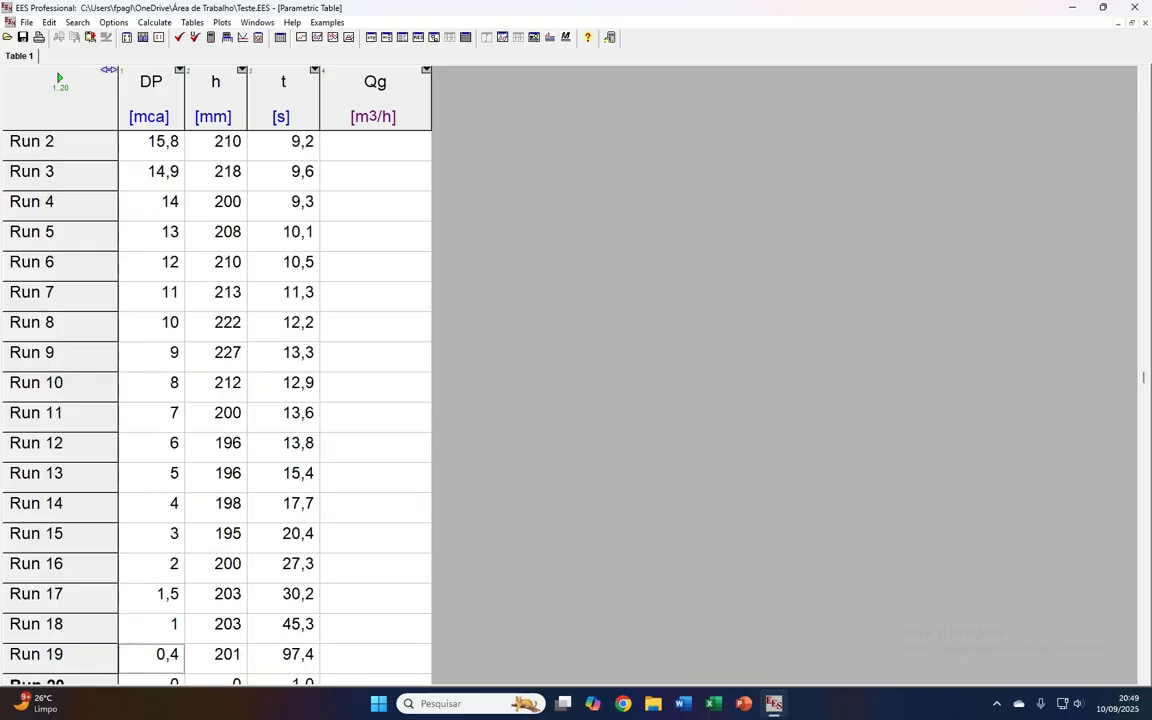
Review the DP, h and t values entered for the 20 runs of the parametric table, ending at Run 1
{"action": "key", "text": "Up"}
{"action": "key", "text": "Up"}
{"action": "key", "text": "Up"}
{"action": "key", "text": "Up"}
{"action": "key", "text": "Up"}
{"action": "key", "text": "Up"}
{"action": "key", "text": "Up"}
{"action": "key", "text": "Up"}
{"action": "key", "text": "Up"}
{"action": "key", "text": "Up"}
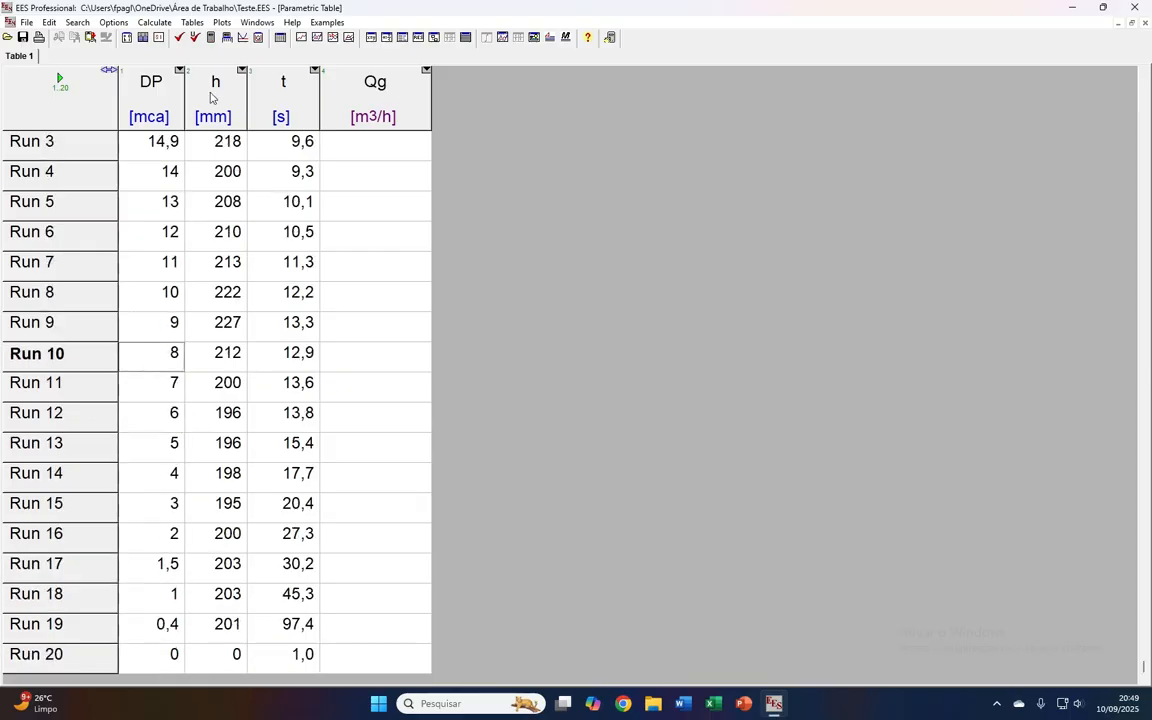
{"action": "key", "text": "Down"}
{"action": "key", "text": "Down"}
{"action": "key", "text": "Down"}
{"action": "key", "text": "Down"}
{"action": "key", "text": "Down"}
{"action": "key", "text": "Down"}
{"action": "key", "text": "Down"}
{"action": "key", "text": "Down"}
{"action": "key", "text": "Up"}
{"action": "key", "text": "Up"}
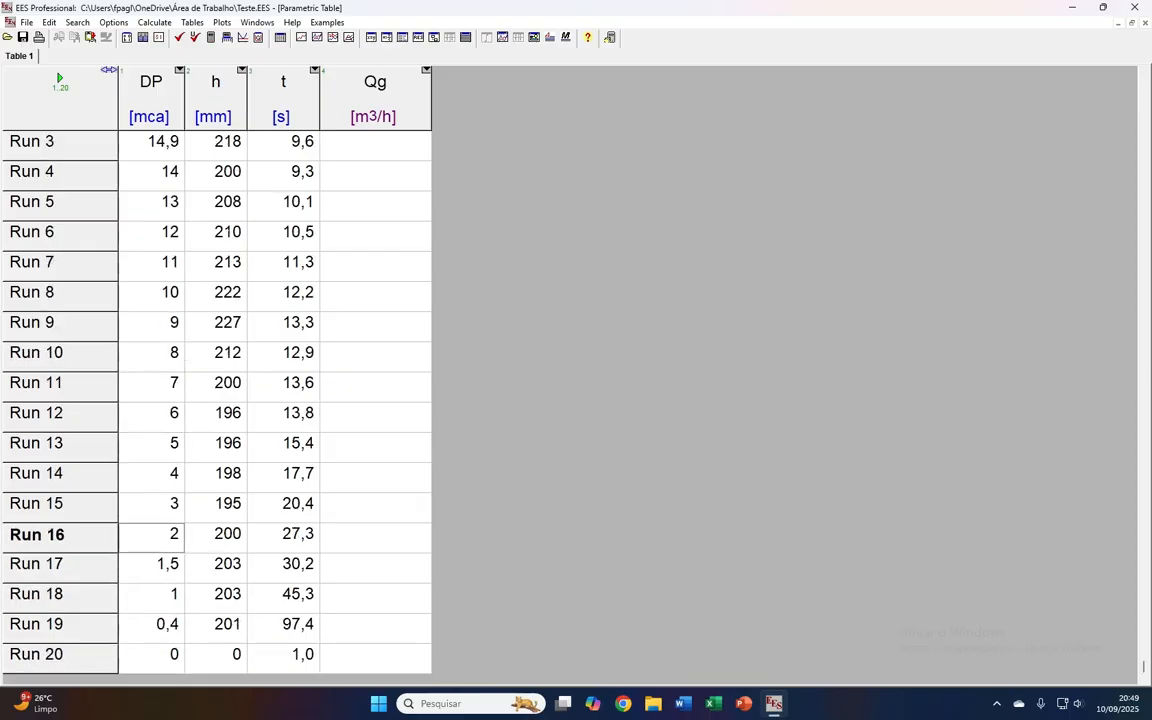
{"action": "key", "text": "Up"}
{"action": "key", "text": "Up"}
{"action": "key", "text": "Up"}
{"action": "key", "text": "Up"}
{"action": "key", "text": "Up"}
{"action": "key", "text": "Up"}
{"action": "key", "text": "Up"}
{"action": "key", "text": "Up"}
{"action": "key", "text": "Up"}
{"action": "key", "text": "Up"}
{"action": "key", "text": "Up"}
{"action": "key", "text": "Up"}
{"action": "key", "text": "Up"}
{"action": "key", "text": "Up"}
{"action": "key", "text": "Up"}
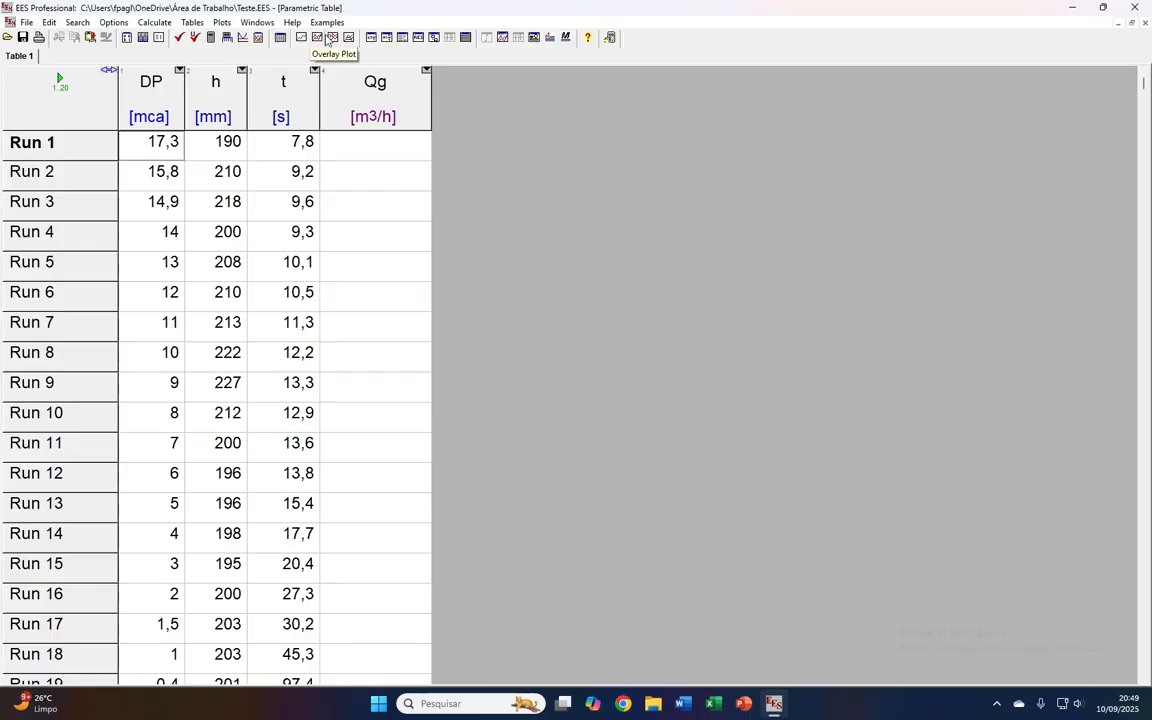
Comment out the h=190[mm] and t=7,82[s] lines in the Equations window with curly braces
{"action": "left_click", "coordinate": [378, 40]}
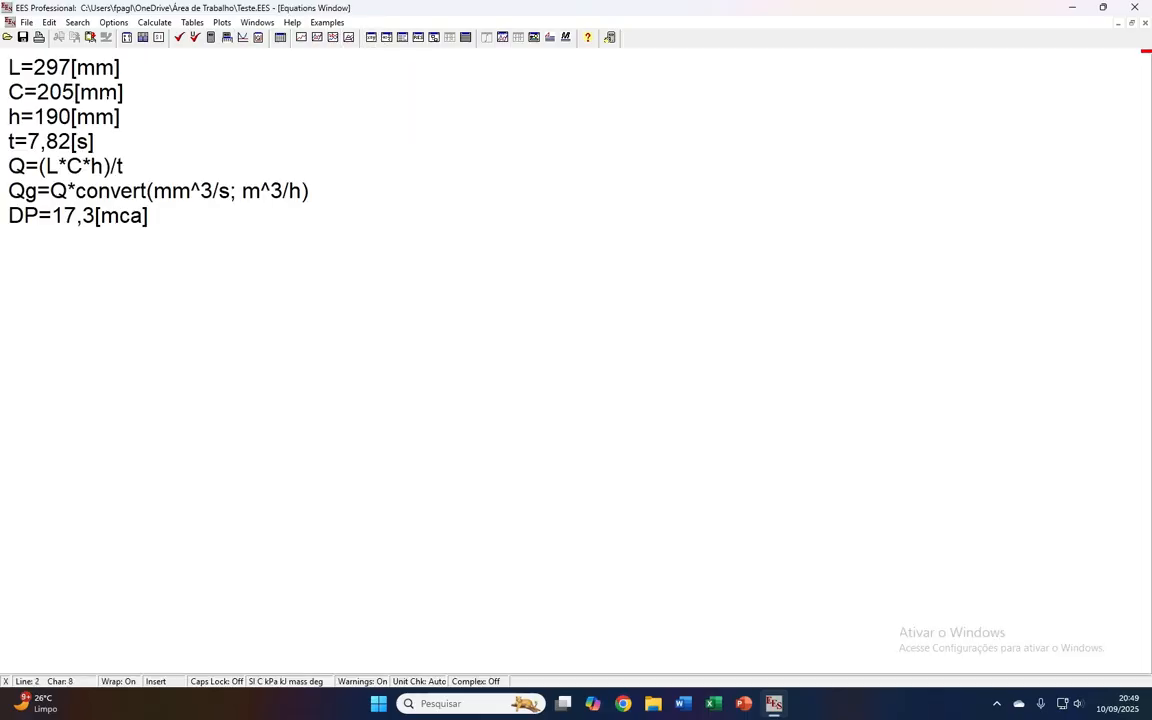
{"action": "left_click_drag", "start_coordinate": [8, 116], "coordinate": [98, 141]}
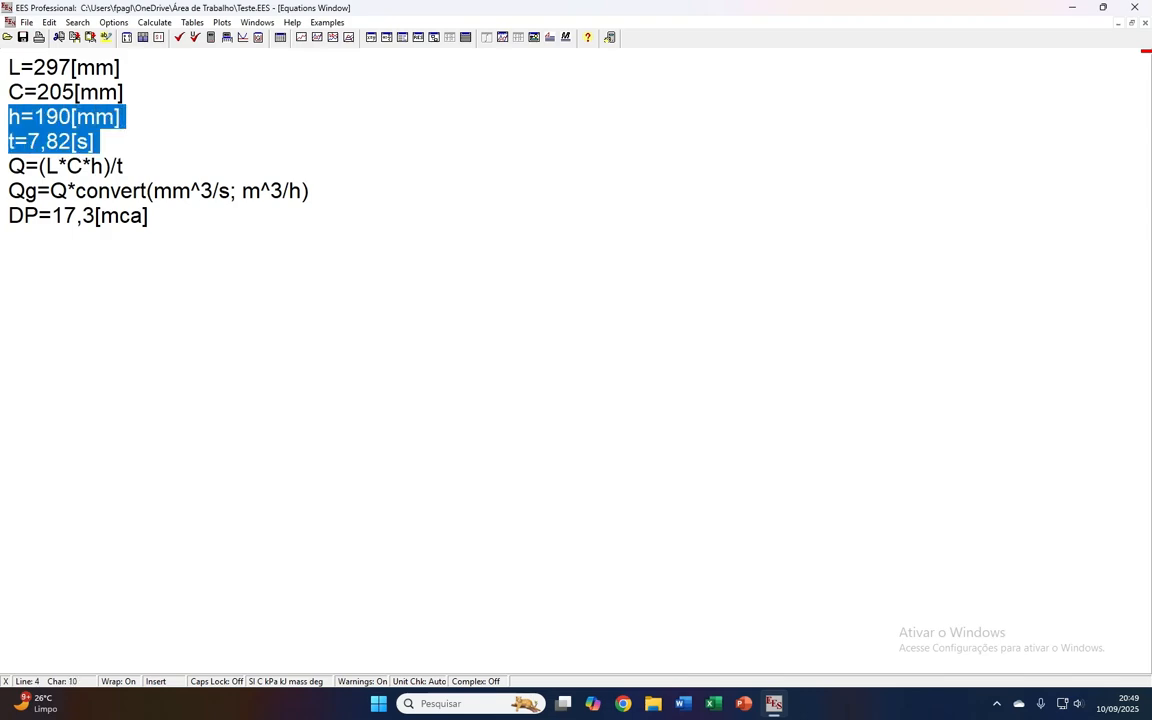
{"action": "right_click", "coordinate": [93, 141]}
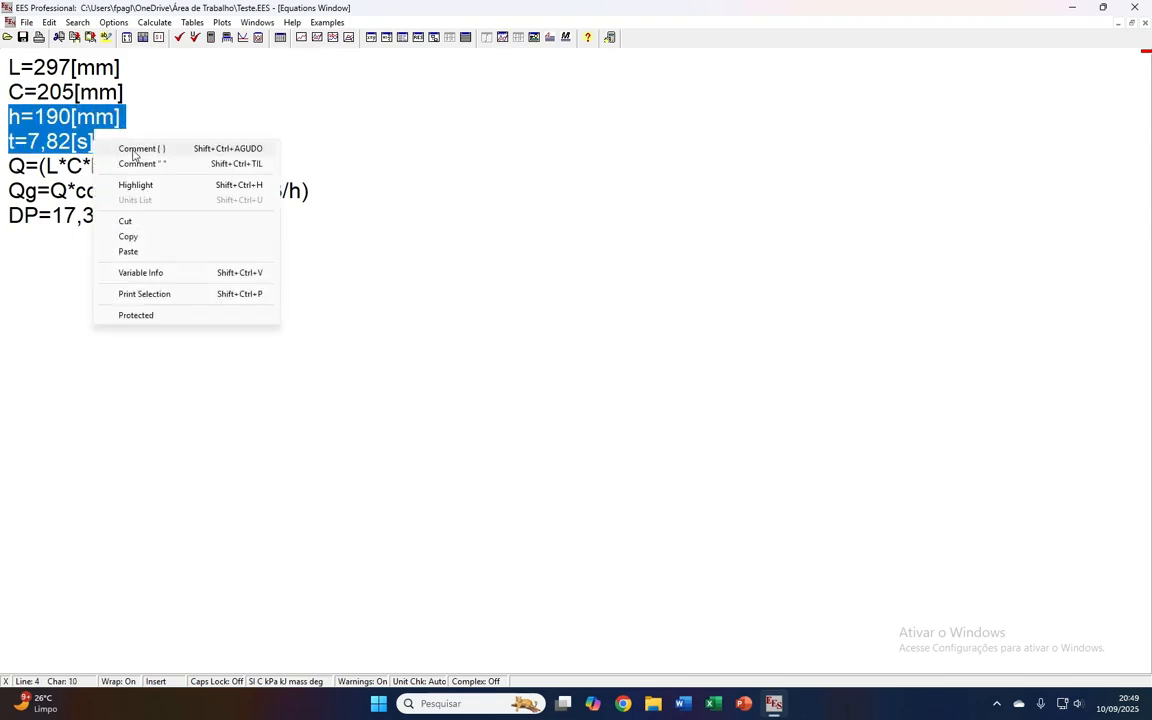
{"action": "left_click", "coordinate": [132, 148]}
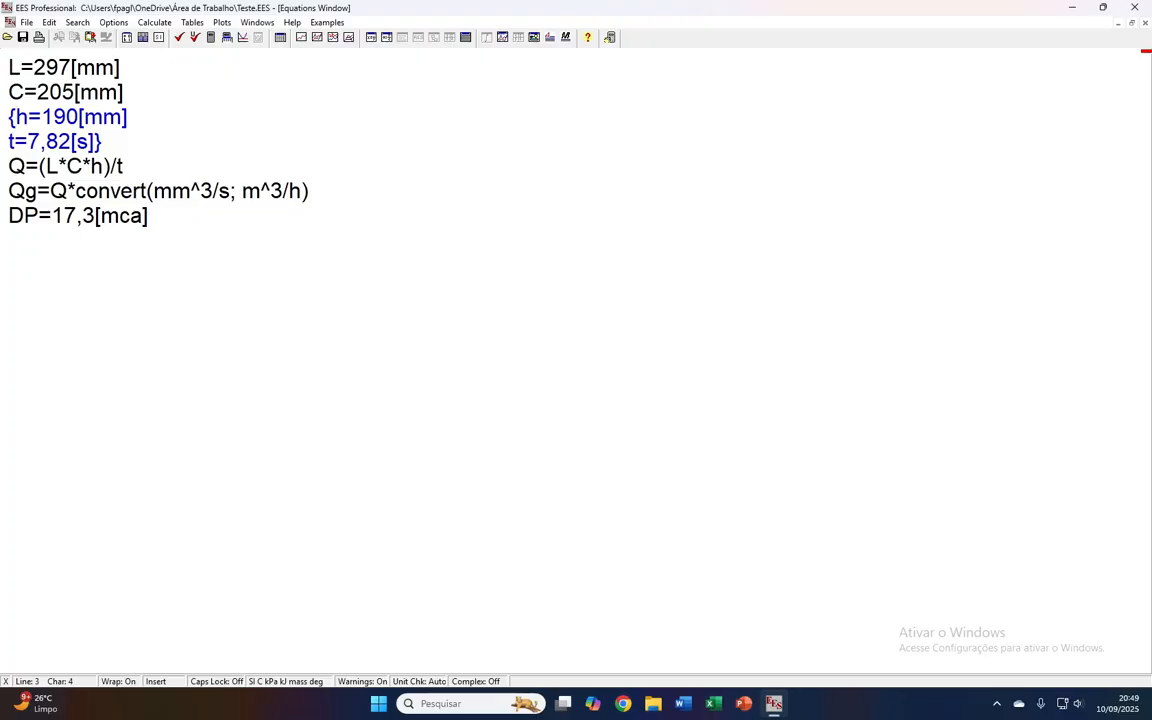
{"action": "key", "text": "Right"}
{"action": "key", "text": "Left"}
{"action": "key", "text": "Left"}
Comment out the DP=17,3[mca] line with curly braces as well
{"action": "left_click_drag", "start_coordinate": [8, 215], "coordinate": [151, 213]}
{"action": "right_click", "coordinate": [150, 215]}
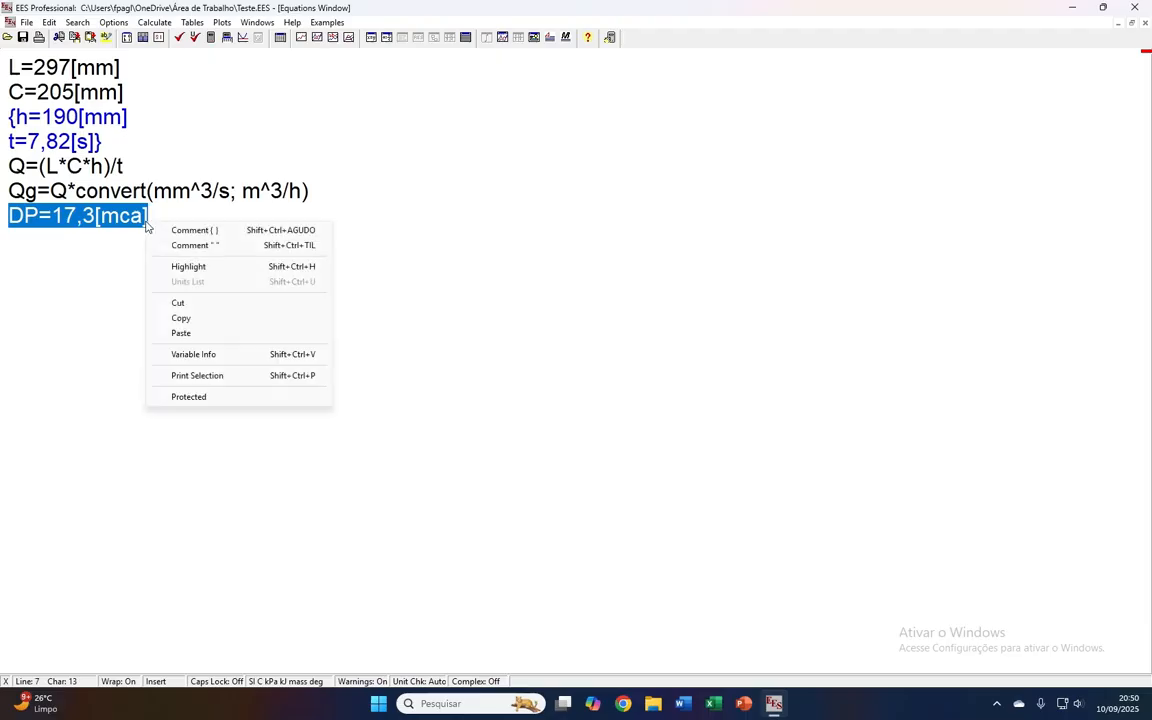
{"action": "left_click", "coordinate": [188, 231]}
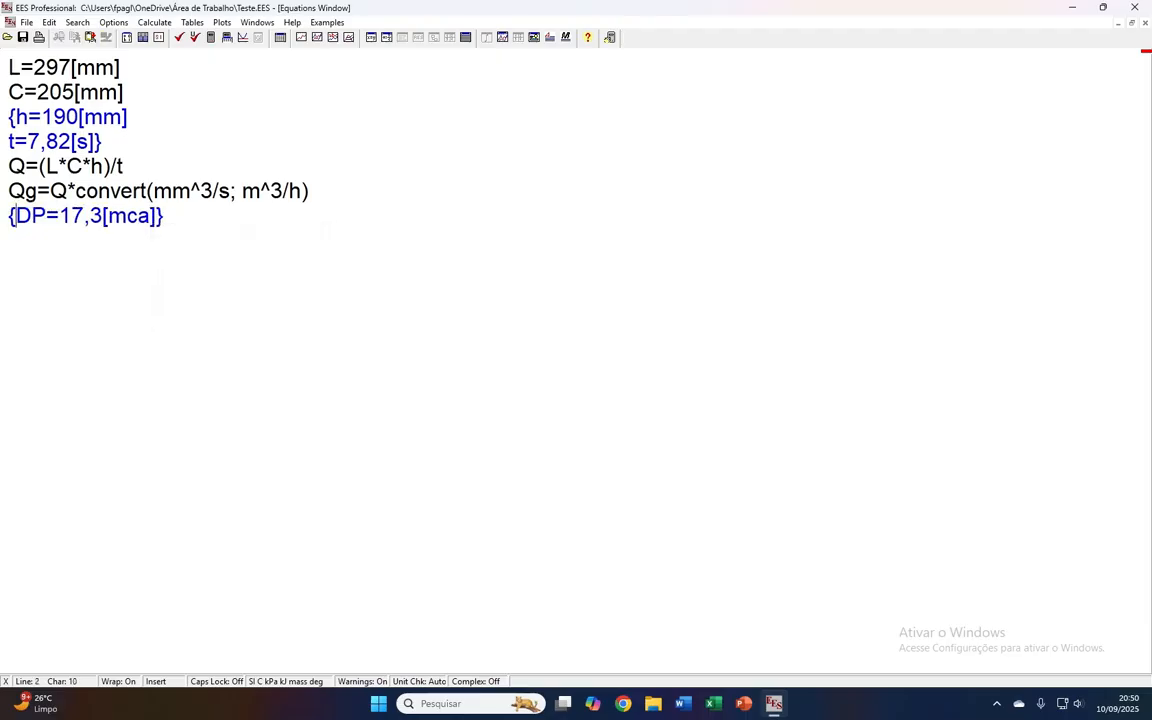
Compare the commented-out variables in the Equations window with the columns of the parametric table
{"action": "left_click", "coordinate": [464, 41]}
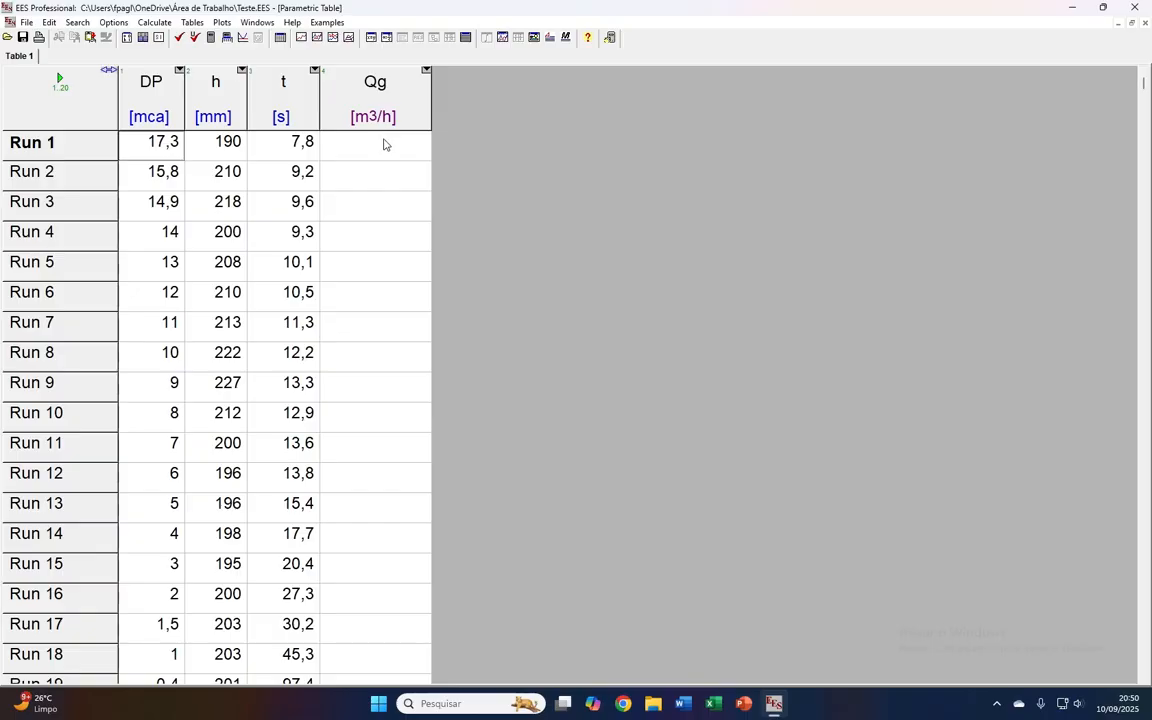
{"action": "left_click", "coordinate": [371, 38]}
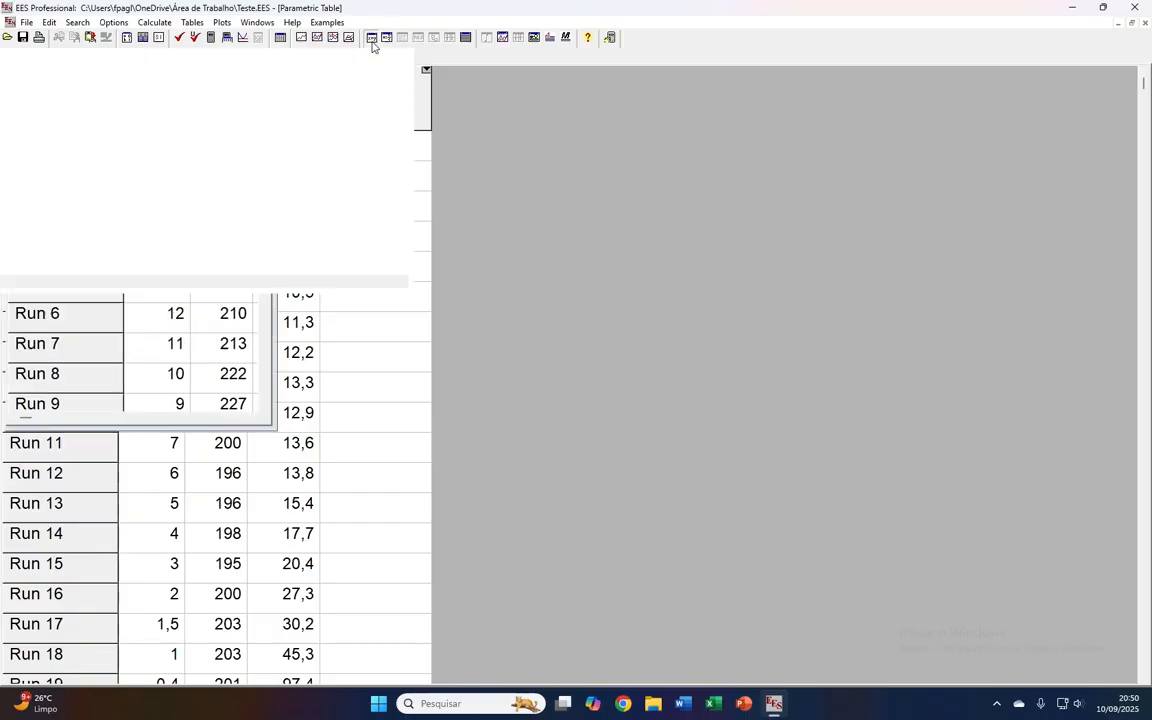
{"action": "left_click", "coordinate": [97, 68]}
{"action": "left_click", "coordinate": [53, 215]}
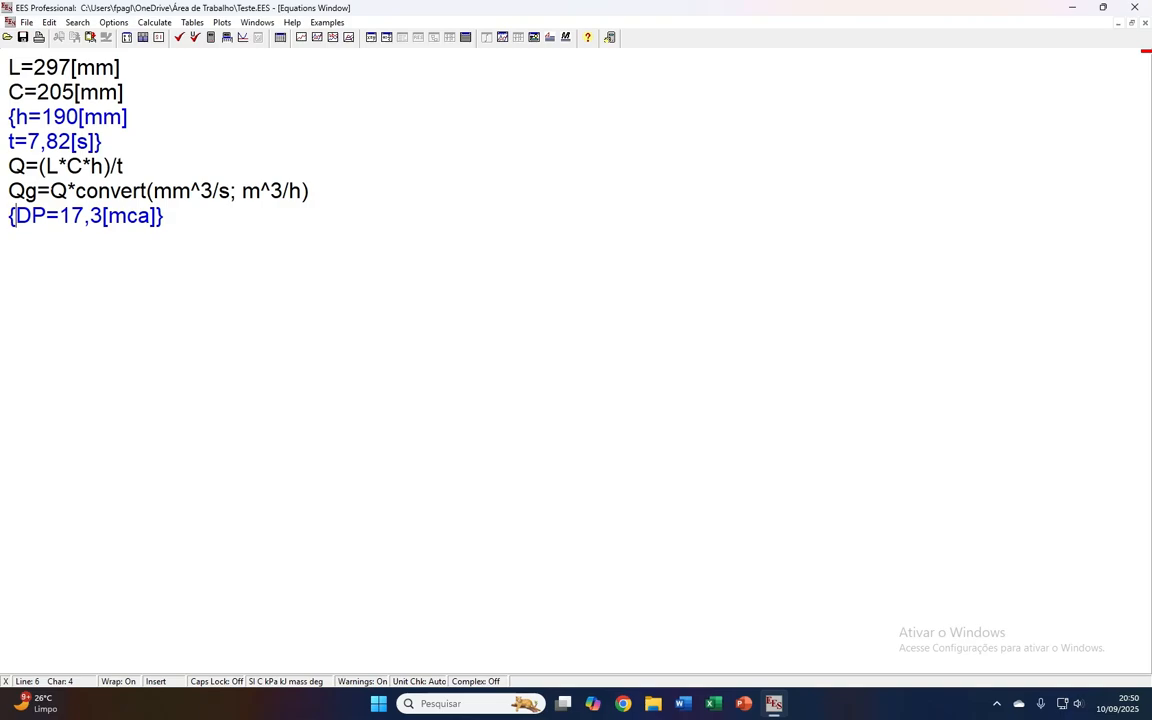
{"action": "left_click", "coordinate": [414, 34]}
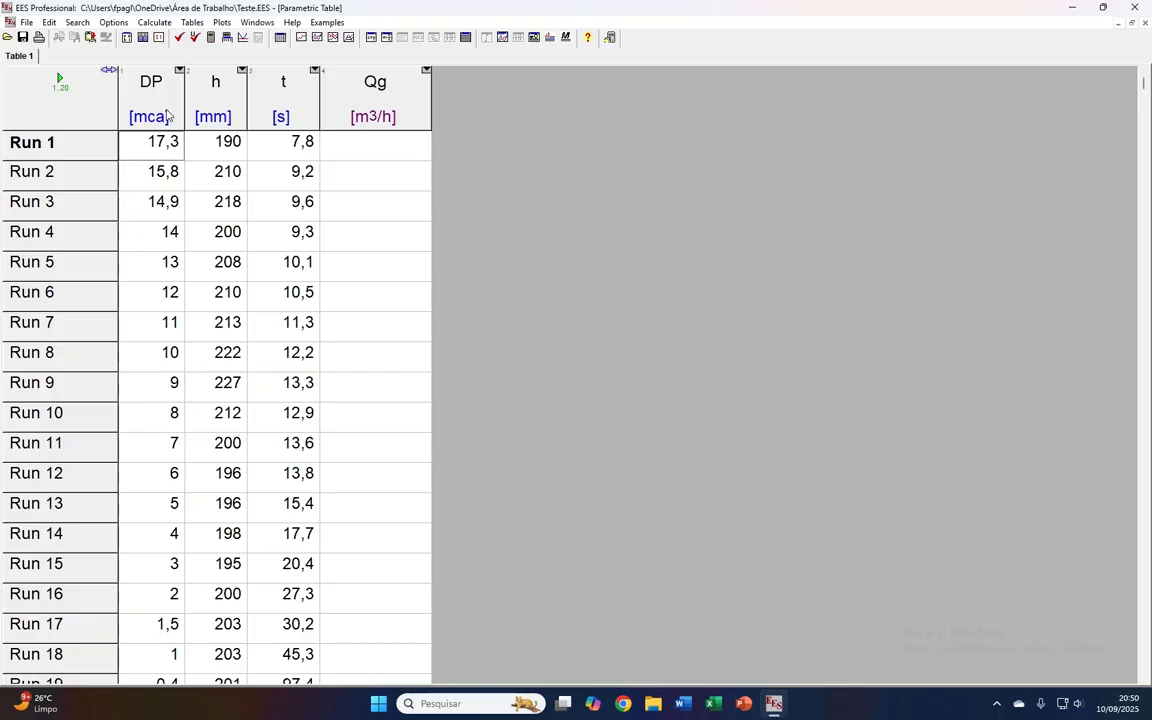
{"action": "left_click", "coordinate": [281, 38]}
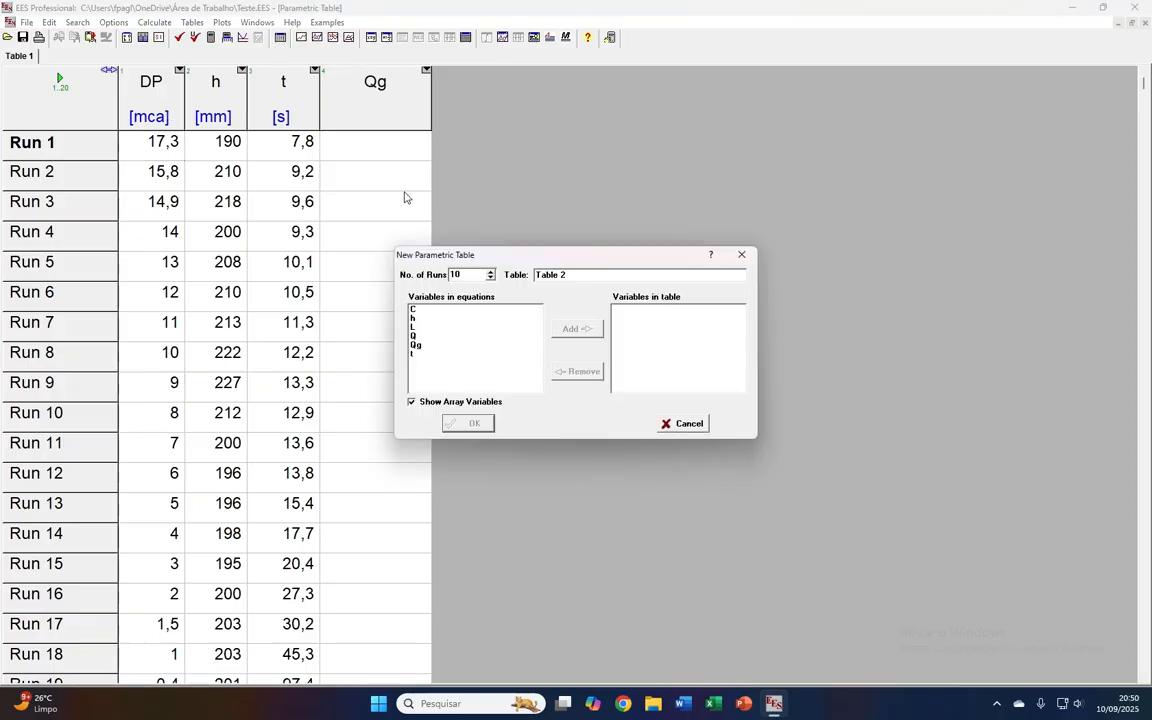
{"action": "left_click_drag", "start_coordinate": [466, 275], "coordinate": [446, 273]}
{"action": "left_click", "coordinate": [411, 311]}
{"action": "left_click_drag", "start_coordinate": [411, 319], "coordinate": [415, 345]}
{"action": "left_click", "coordinate": [416, 354], "text": "ctrl"}
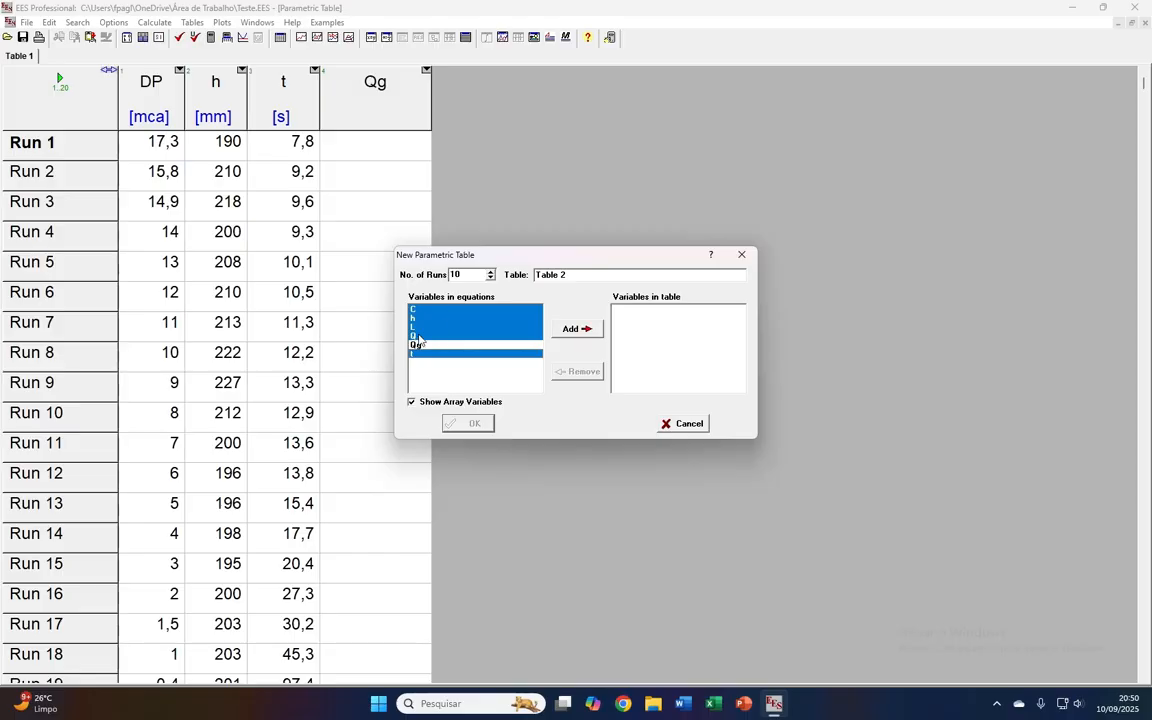
{"action": "left_click", "coordinate": [671, 422]}
Compute the Table 1 uncertainty propagation of Qg for runs 1 to 20, using 2 mm for C, h and L, 0,1 mca for DP and 0,2 s for t
{"action": "left_click", "coordinate": [367, 42]}
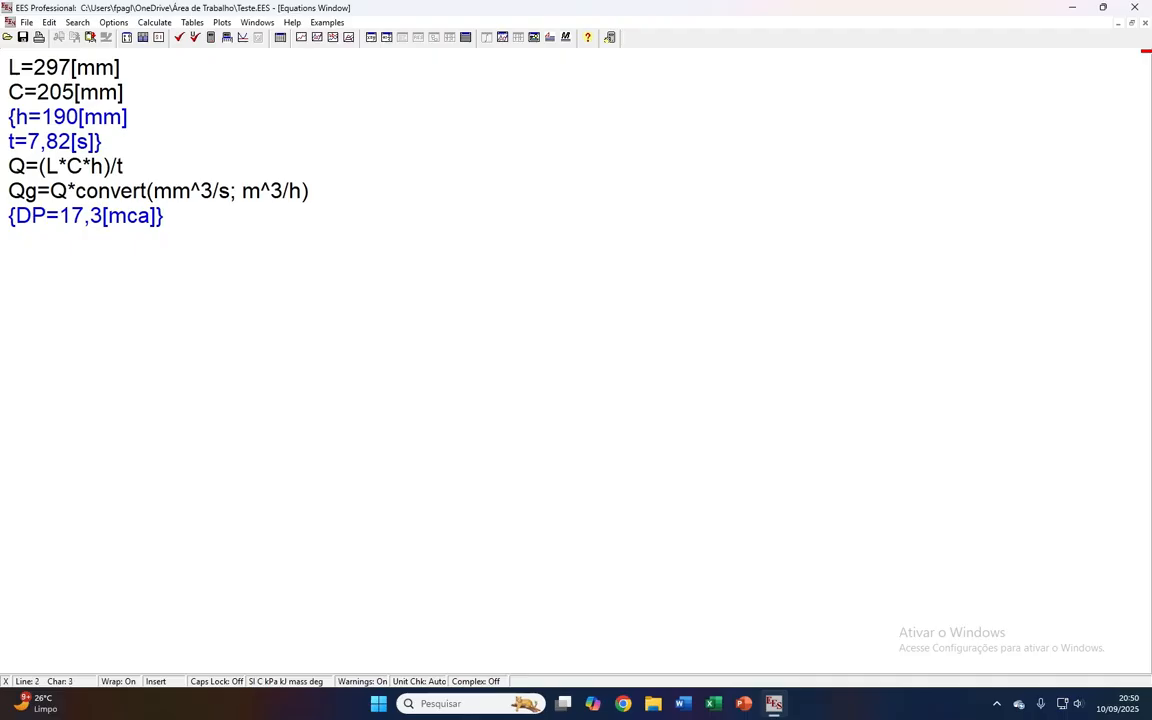
{"action": "left_click", "coordinate": [16, 142]}
{"action": "left_click", "coordinate": [451, 40]}
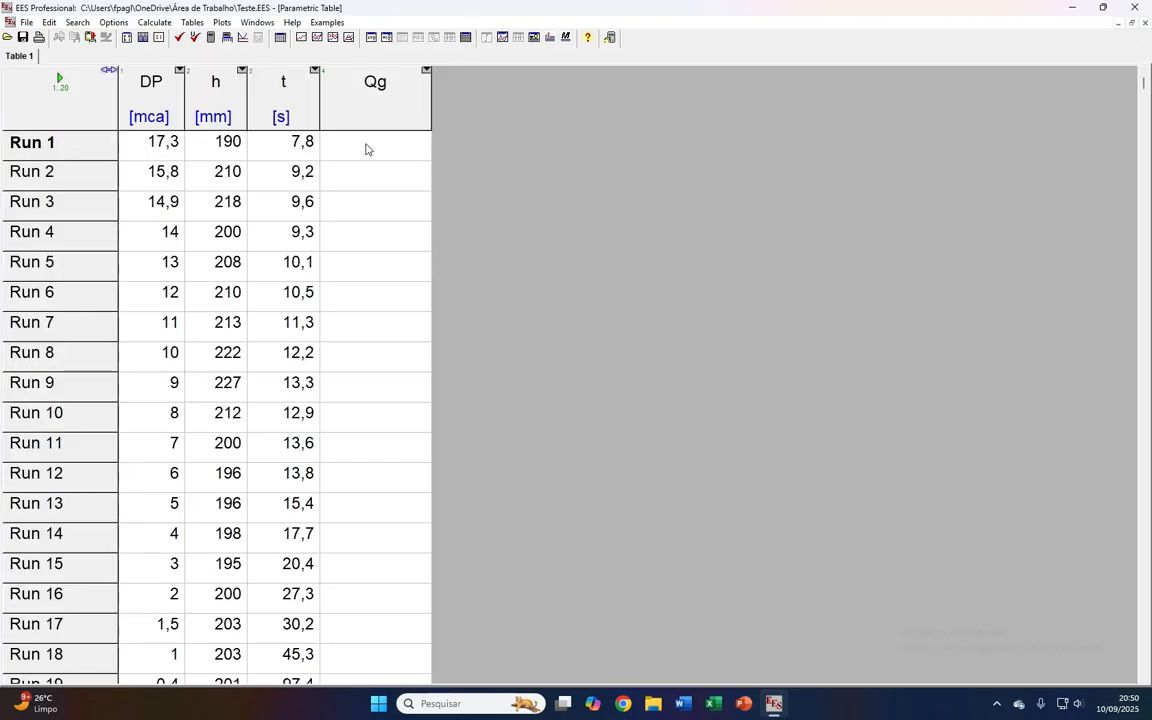
{"action": "left_click", "coordinate": [160, 25]}
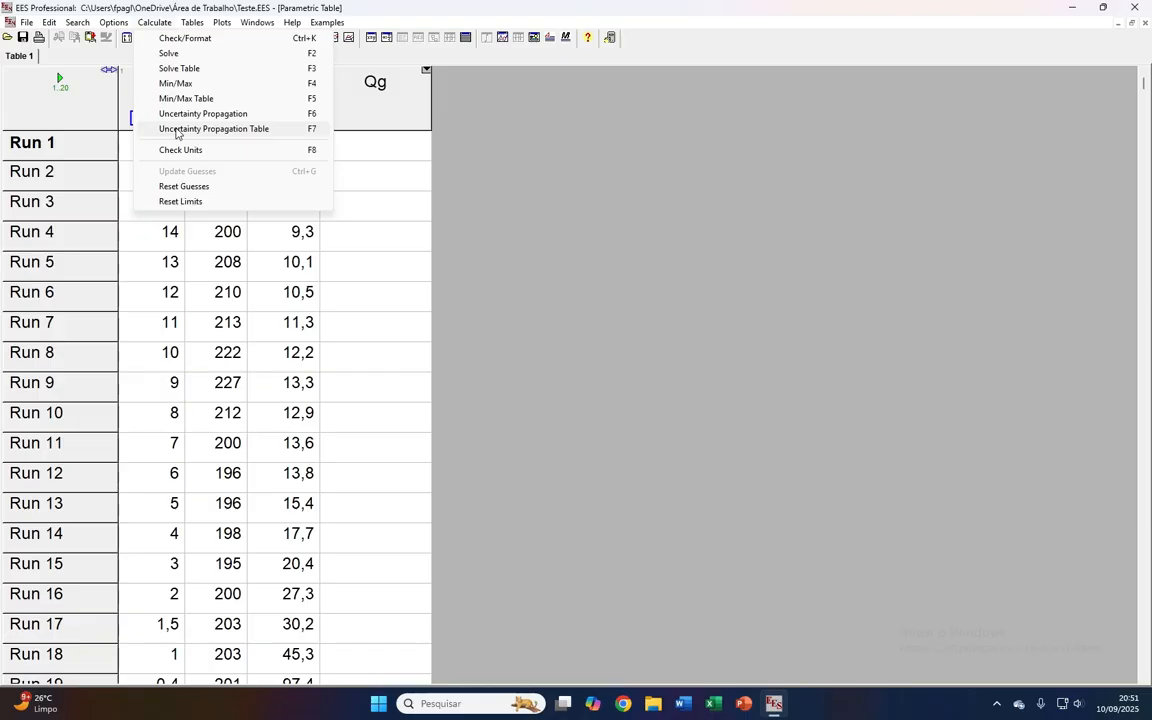
{"action": "left_click", "coordinate": [177, 130]}
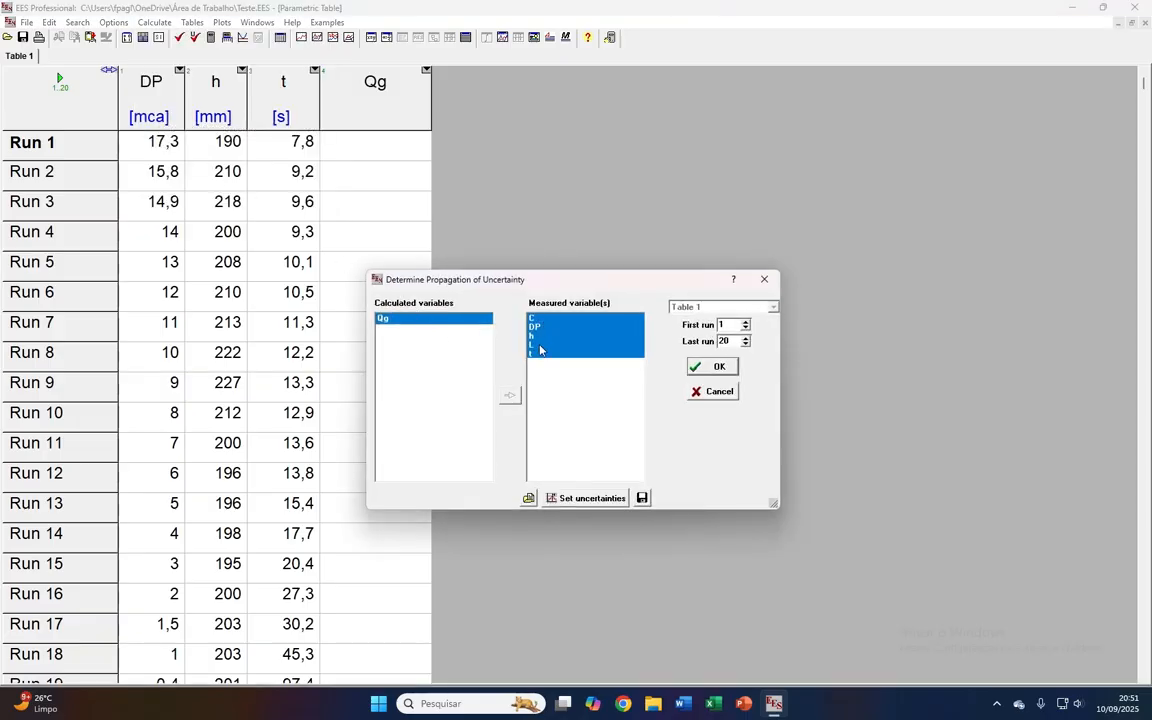
{"action": "left_click", "coordinate": [603, 506]}
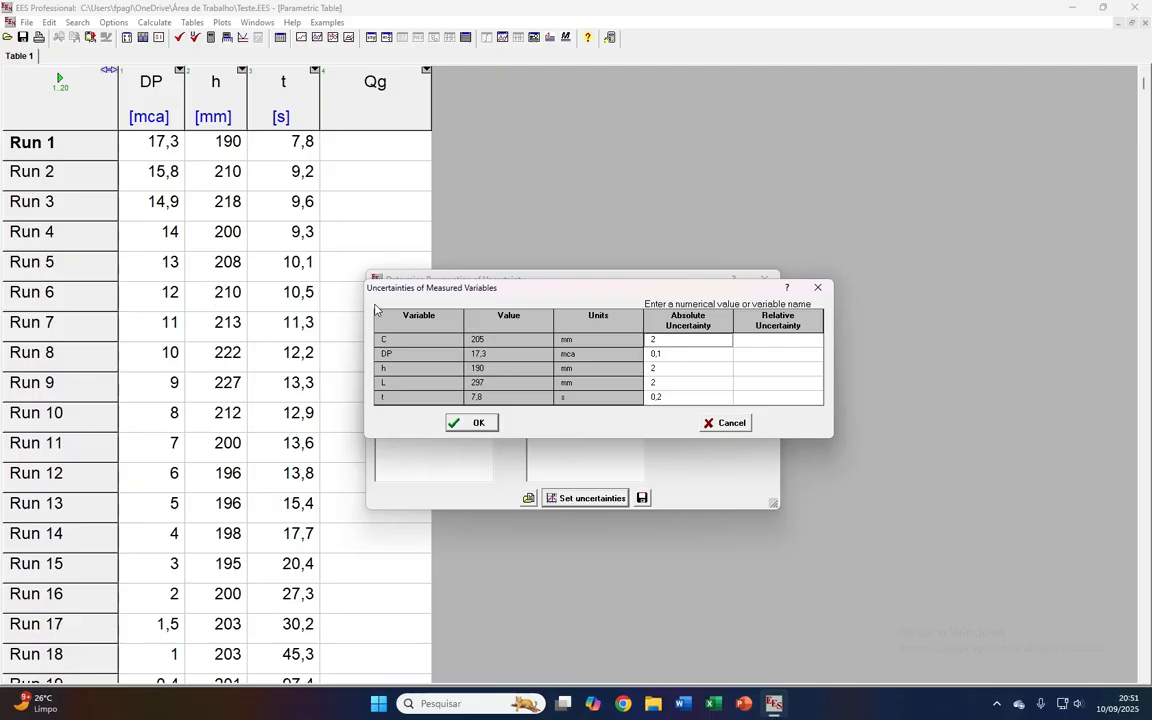
{"action": "left_click", "coordinate": [478, 421]}
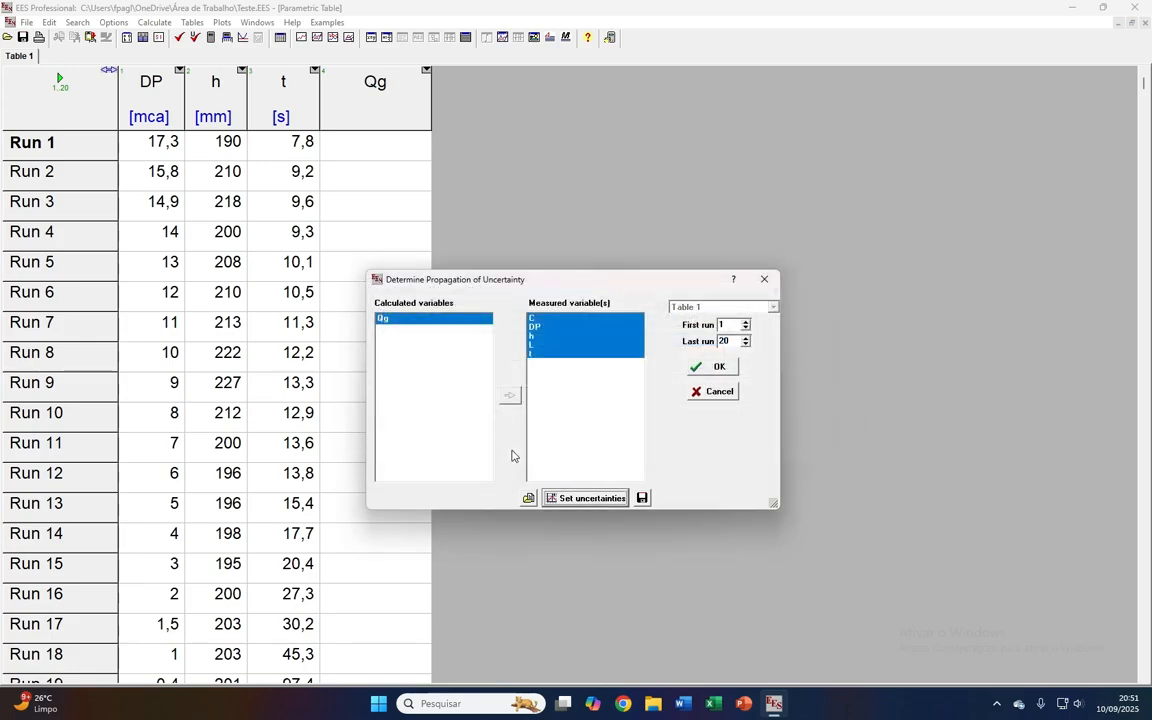
{"action": "left_click", "coordinate": [712, 367]}
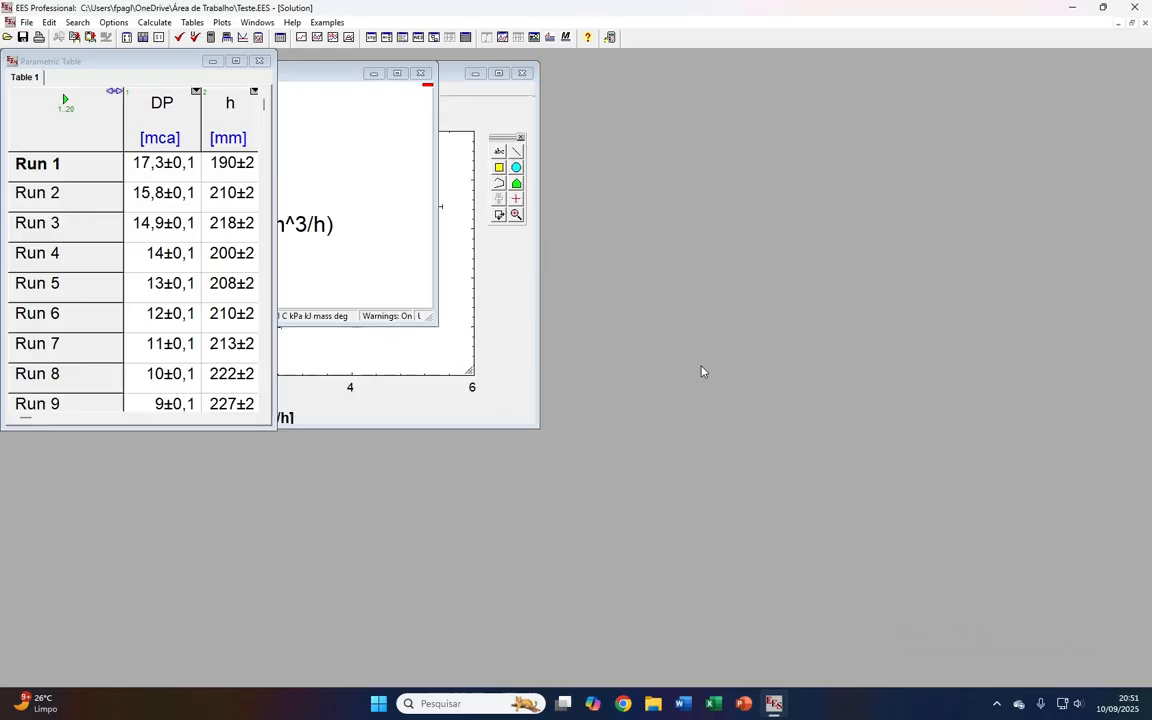
{"action": "left_click", "coordinate": [236, 61]}
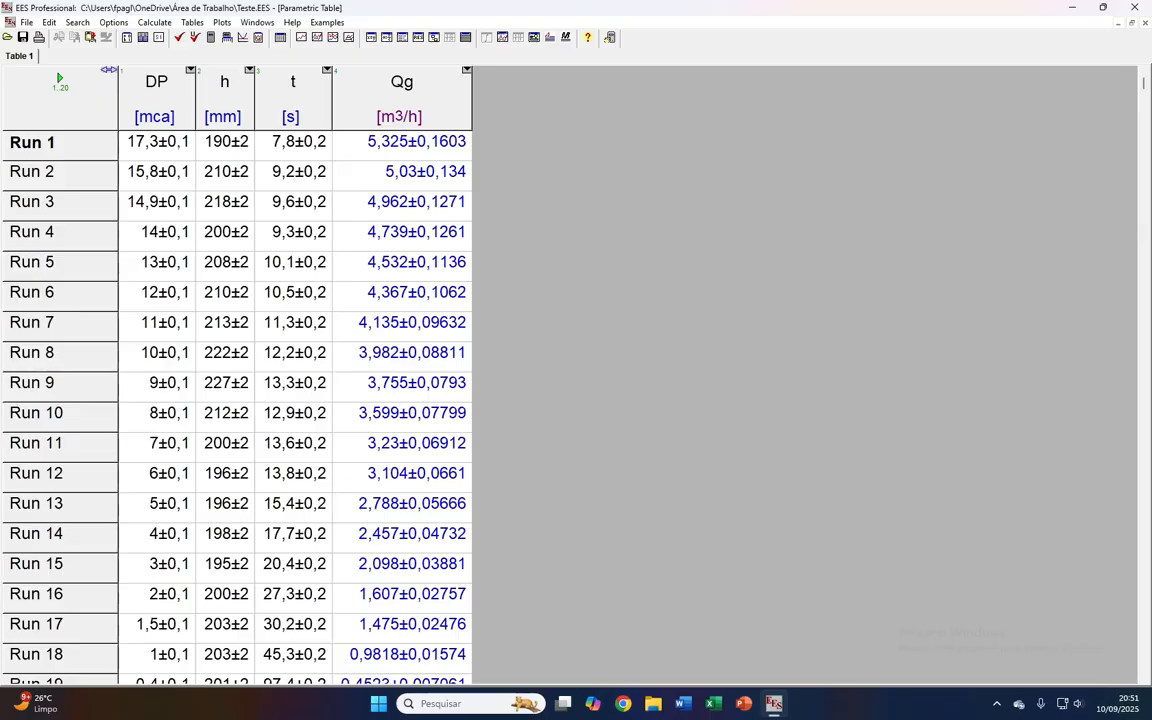
Format the DP column's values as Fixed Decimal with 1 digit
{"action": "right_click", "coordinate": [161, 86]}
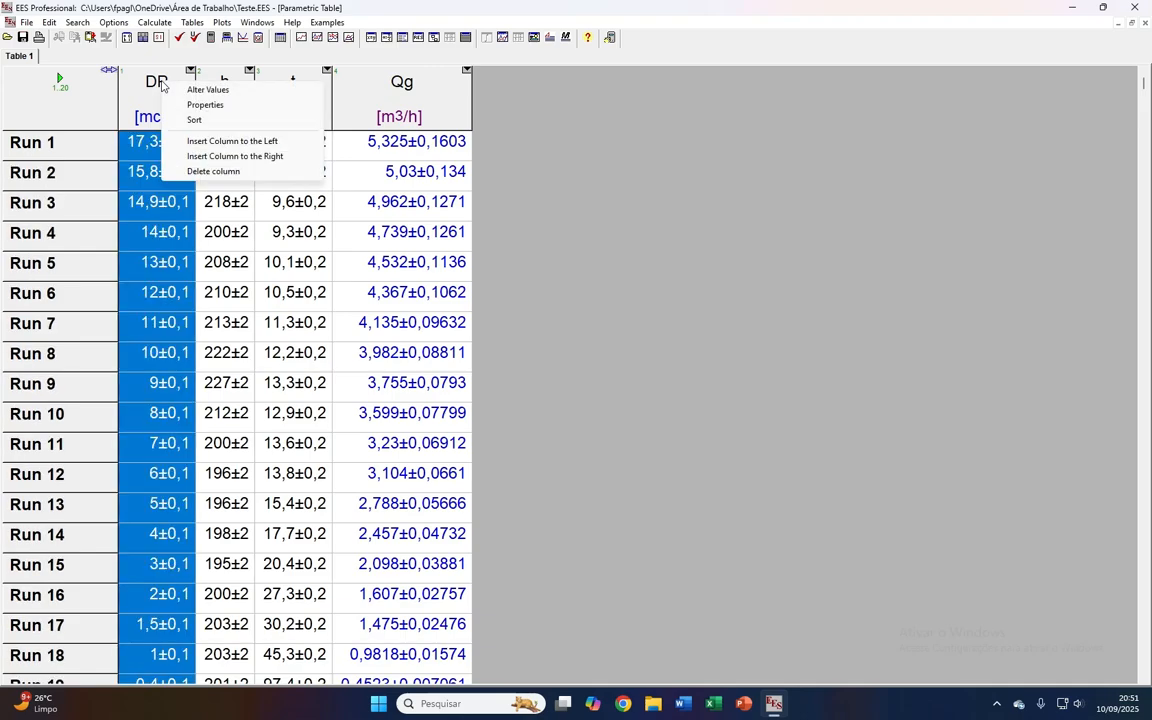
{"action": "left_click", "coordinate": [203, 105]}
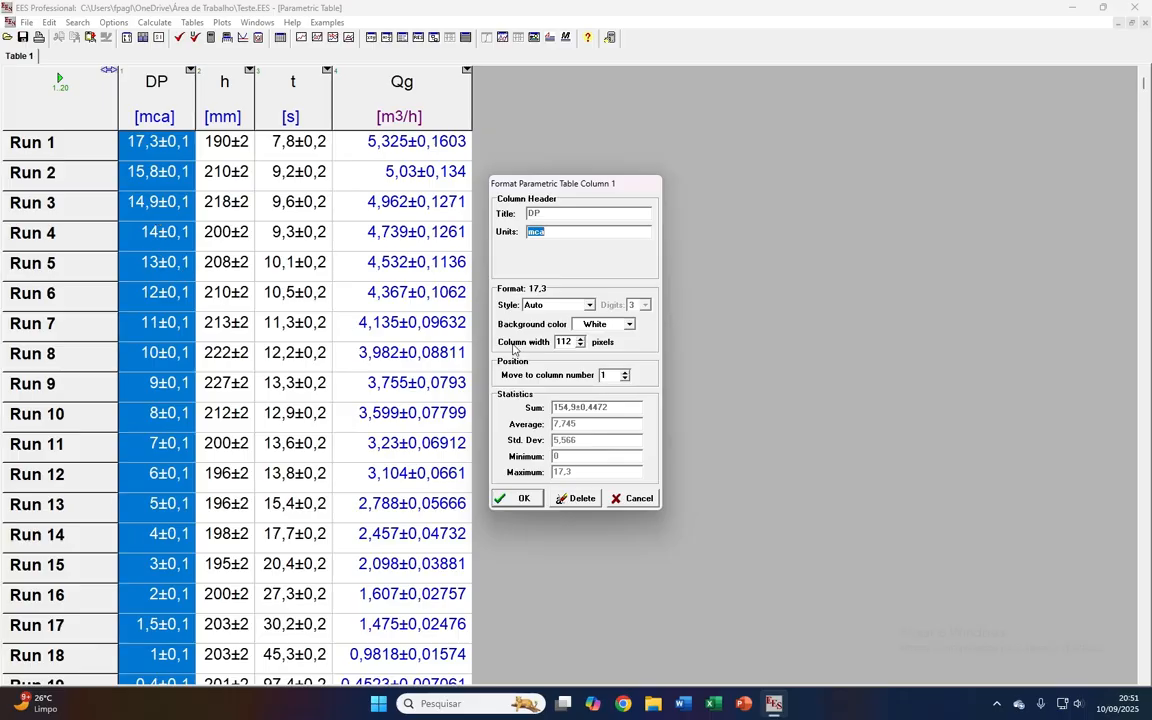
{"action": "left_click", "coordinate": [558, 305]}
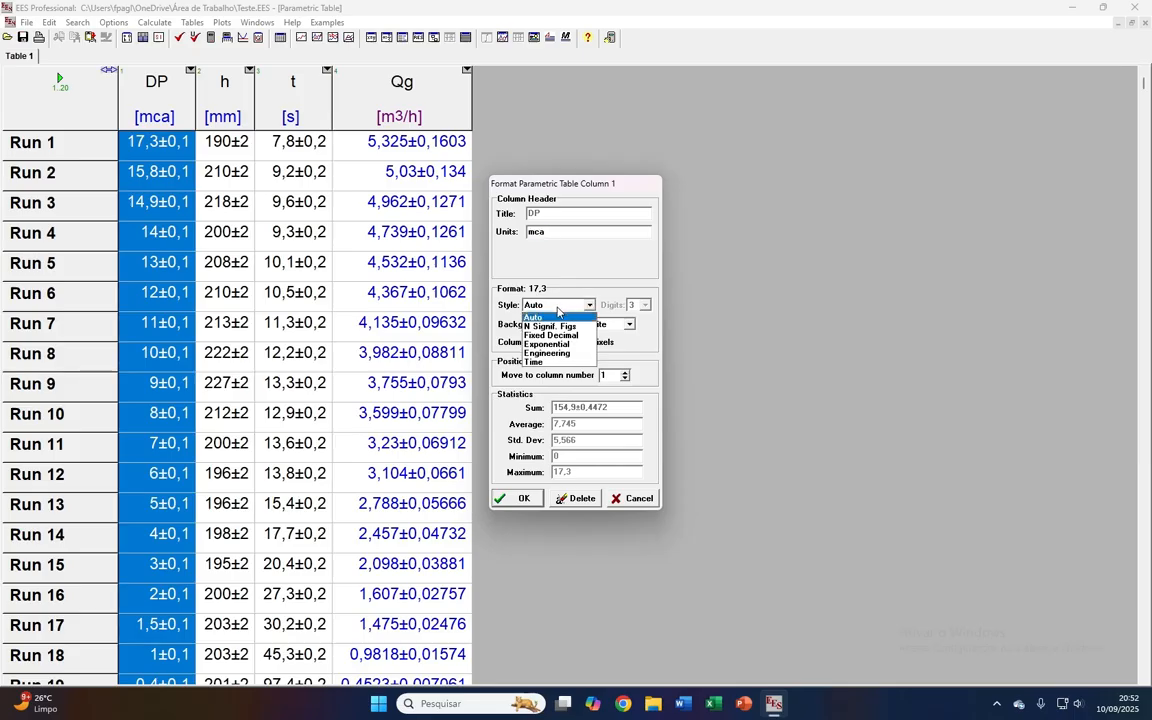
{"action": "left_click", "coordinate": [560, 336]}
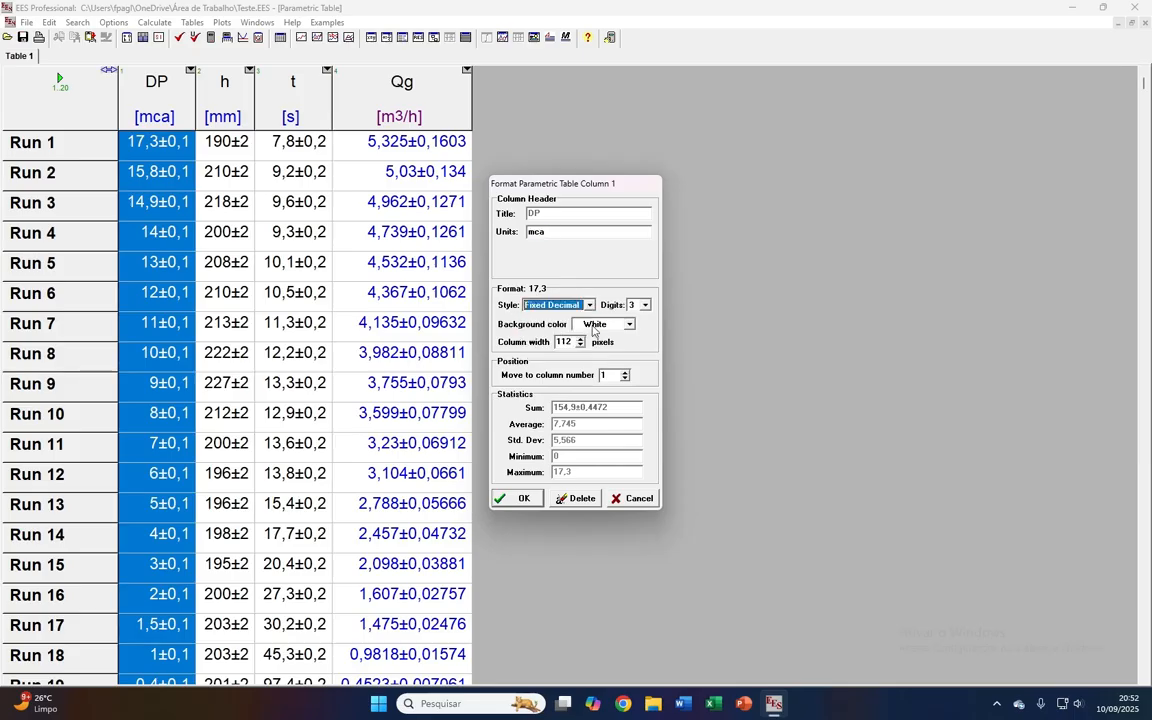
{"action": "left_click", "coordinate": [641, 306]}
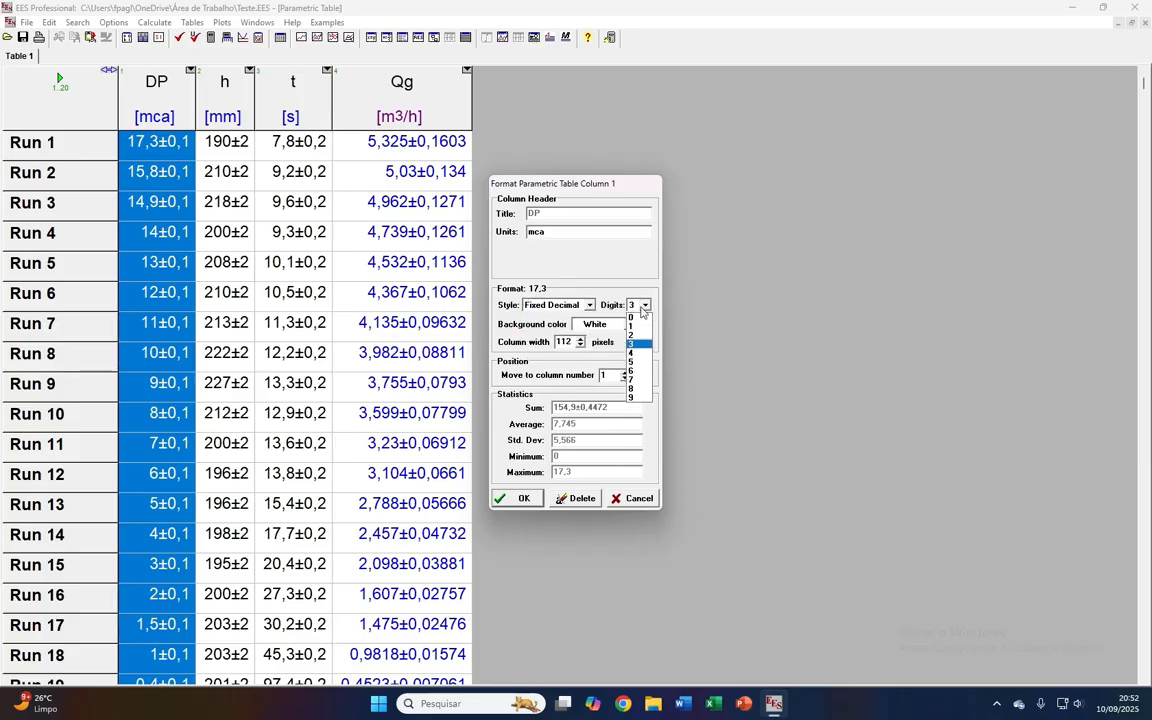
{"action": "left_click", "coordinate": [640, 327]}
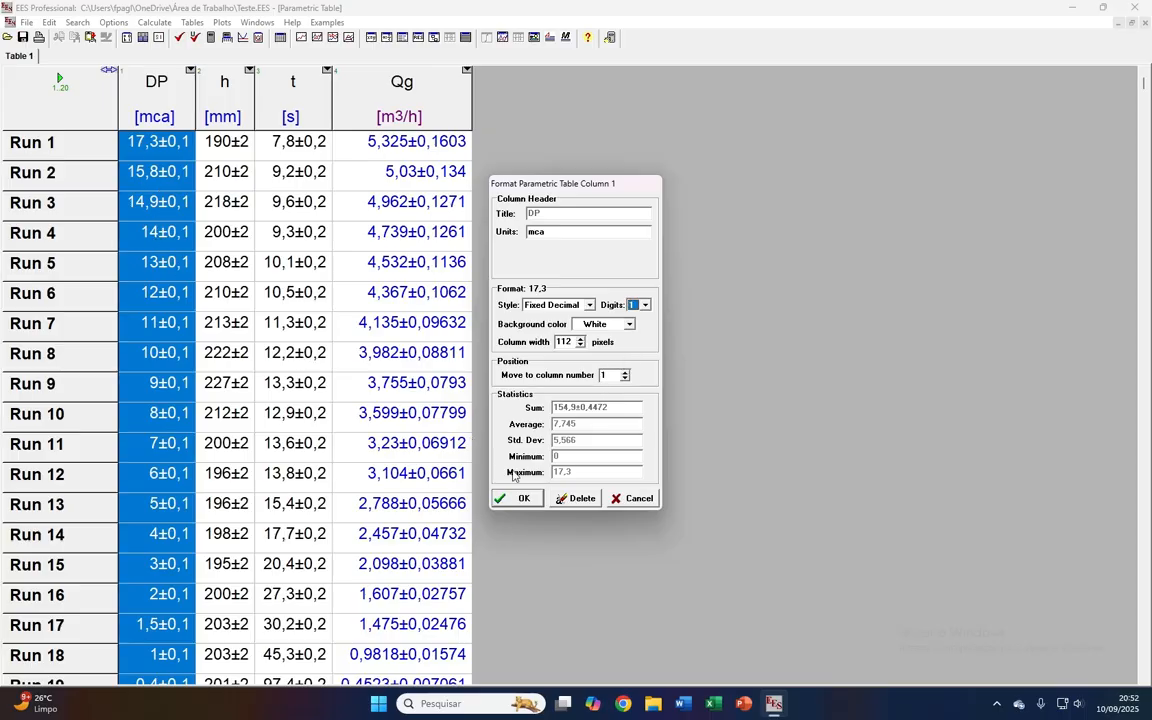
{"action": "left_click", "coordinate": [490, 496]}
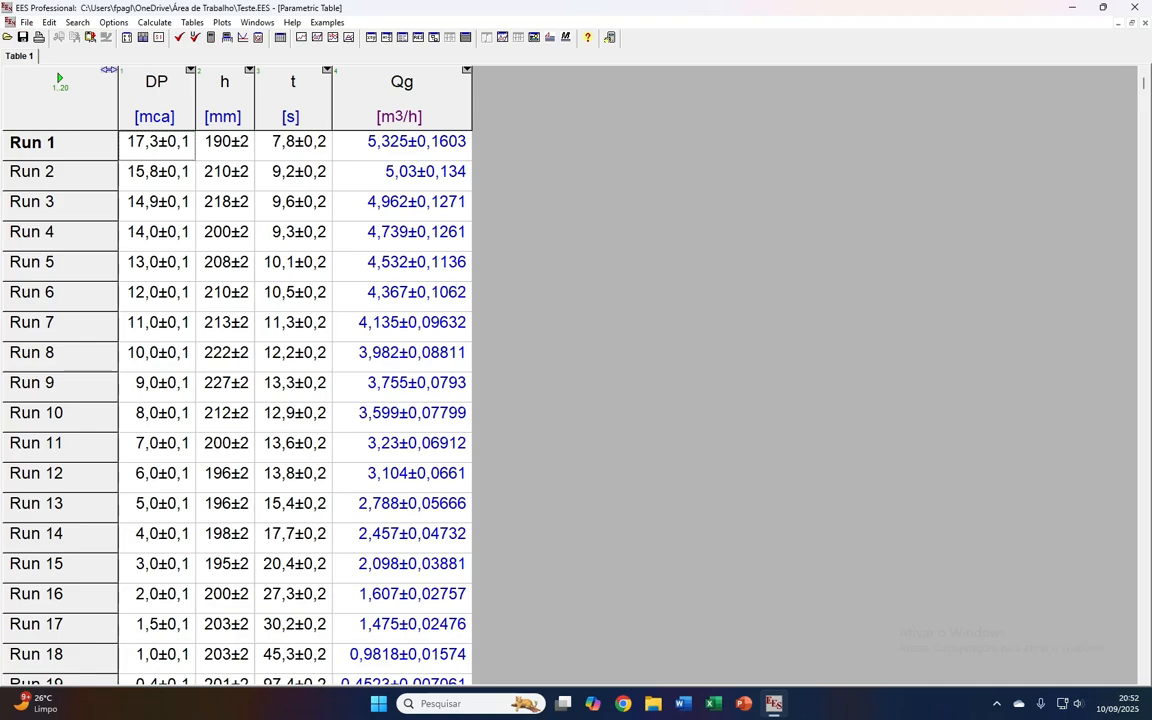
Examine the DP and t values with their uncertainties through the runs of the parametric table
{"action": "left_click", "coordinate": [157, 205]}
{"action": "left_click", "coordinate": [157, 235]}
{"action": "left_click", "coordinate": [157, 265]}
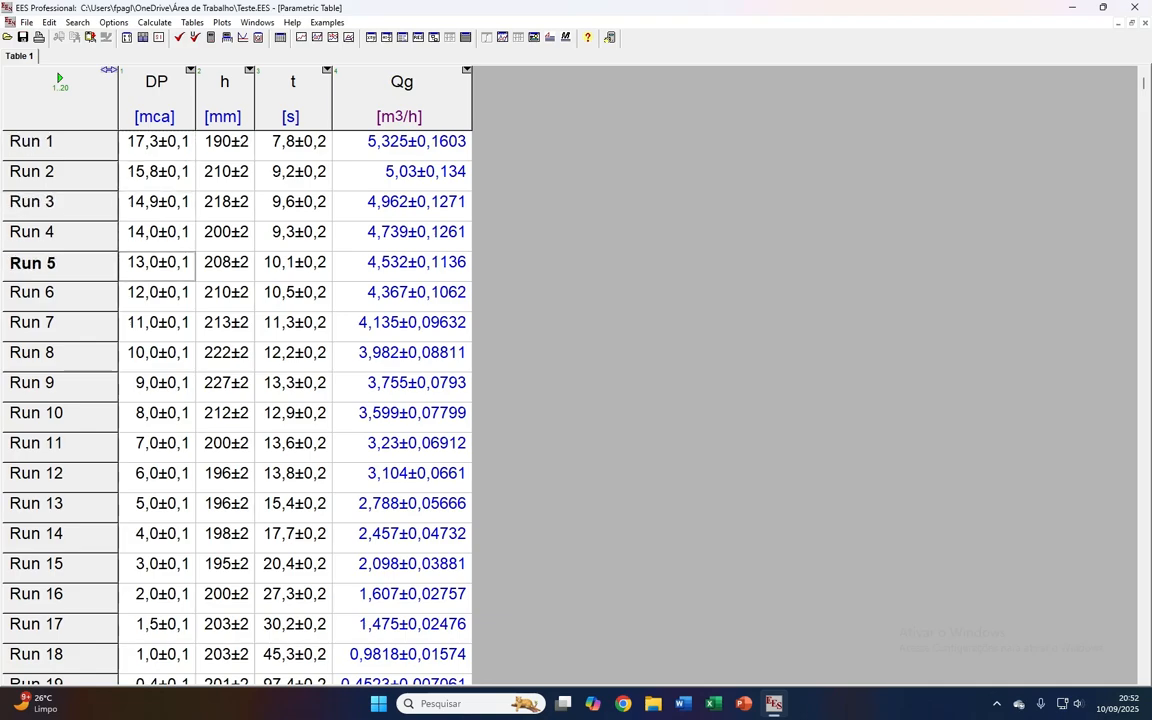
{"action": "left_click", "coordinate": [293, 145]}
{"action": "left_click", "coordinate": [293, 205]}
{"action": "key", "text": "Down"}
{"action": "key", "text": "Down"}
{"action": "key", "text": "Down"}
{"action": "key", "text": "Down"}
{"action": "key", "text": "Down"}
{"action": "key", "text": "Down"}
{"action": "key", "text": "Down"}
{"action": "key", "text": "Down"}
{"action": "key", "text": "Down"}
{"action": "key", "text": "Down"}
{"action": "key", "text": "Down"}
{"action": "key", "text": "Down"}
{"action": "key", "text": "Down"}
{"action": "key", "text": "Down"}
{"action": "key", "text": "Down"}
{"action": "key", "text": "Down"}
{"action": "key", "text": "Down"}
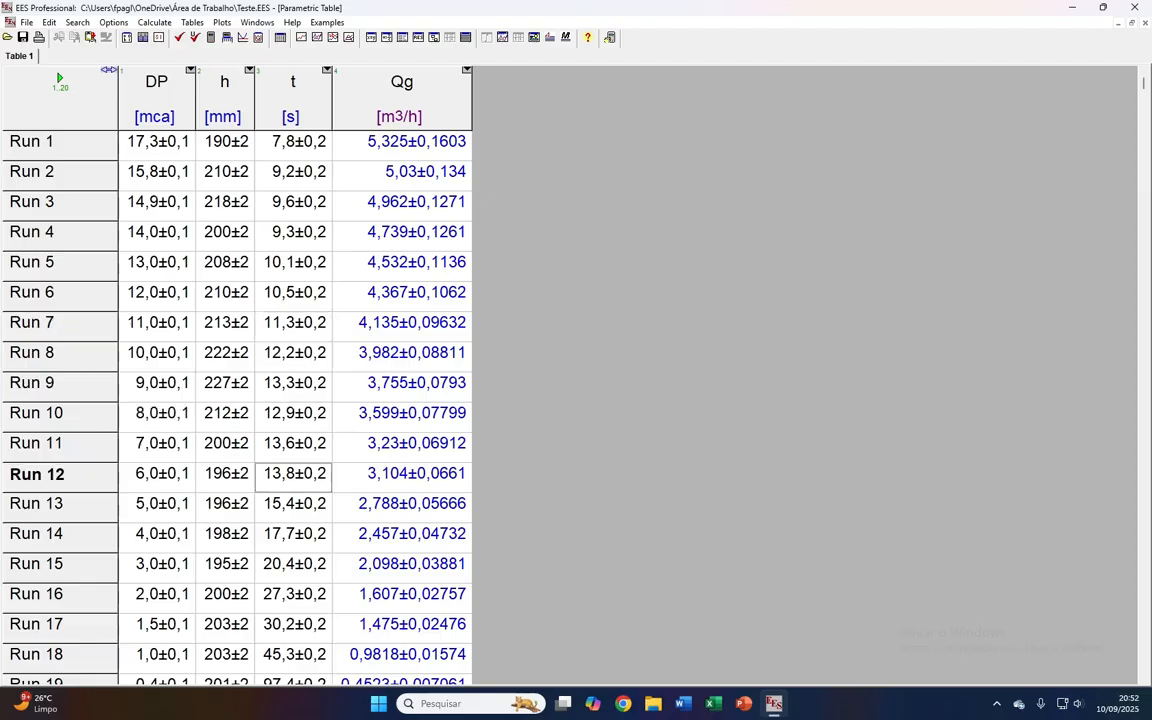
{"action": "key", "text": "Up"}
{"action": "key", "text": "Up"}
{"action": "key", "text": "Up"}
{"action": "key", "text": "Up"}
{"action": "key", "text": "Up"}
{"action": "key", "text": "Up"}
{"action": "key", "text": "Up"}
{"action": "key", "text": "Up"}
{"action": "key", "text": "Up"}
{"action": "key", "text": "Up"}
{"action": "key", "text": "Up"}
{"action": "key", "text": "Up"}
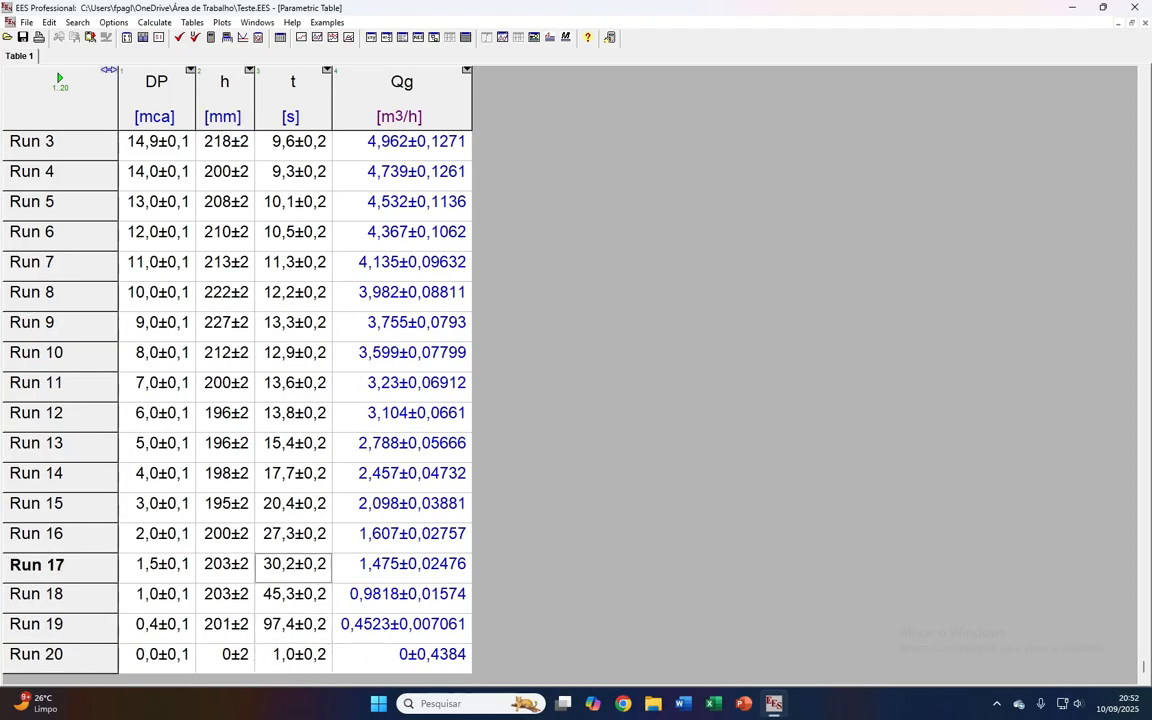
{"action": "key", "text": "Up"}
{"action": "key", "text": "Up"}
{"action": "key", "text": "Up"}
{"action": "key", "text": "Up"}
{"action": "key", "text": "Up"}
{"action": "key", "text": "Up"}
{"action": "key", "text": "Up"}
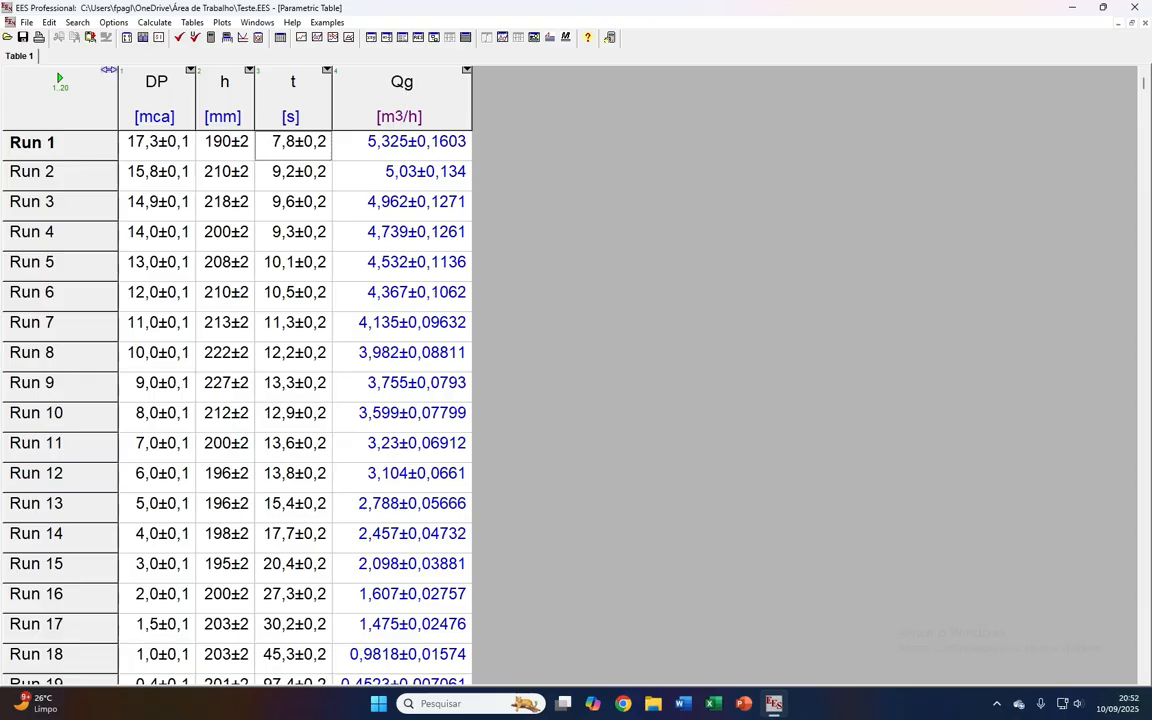
Format the Qg column's values as Fixed Decimal with 2 digits
{"action": "right_click", "coordinate": [415, 94]}
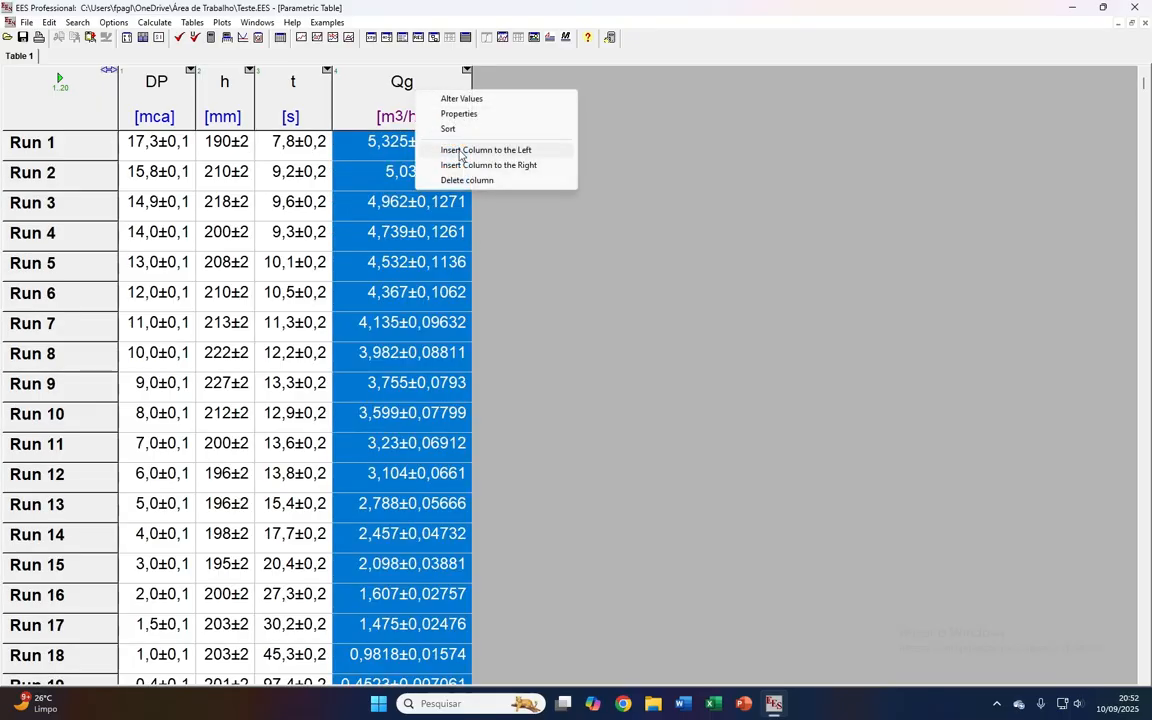
{"action": "left_click", "coordinate": [459, 113]}
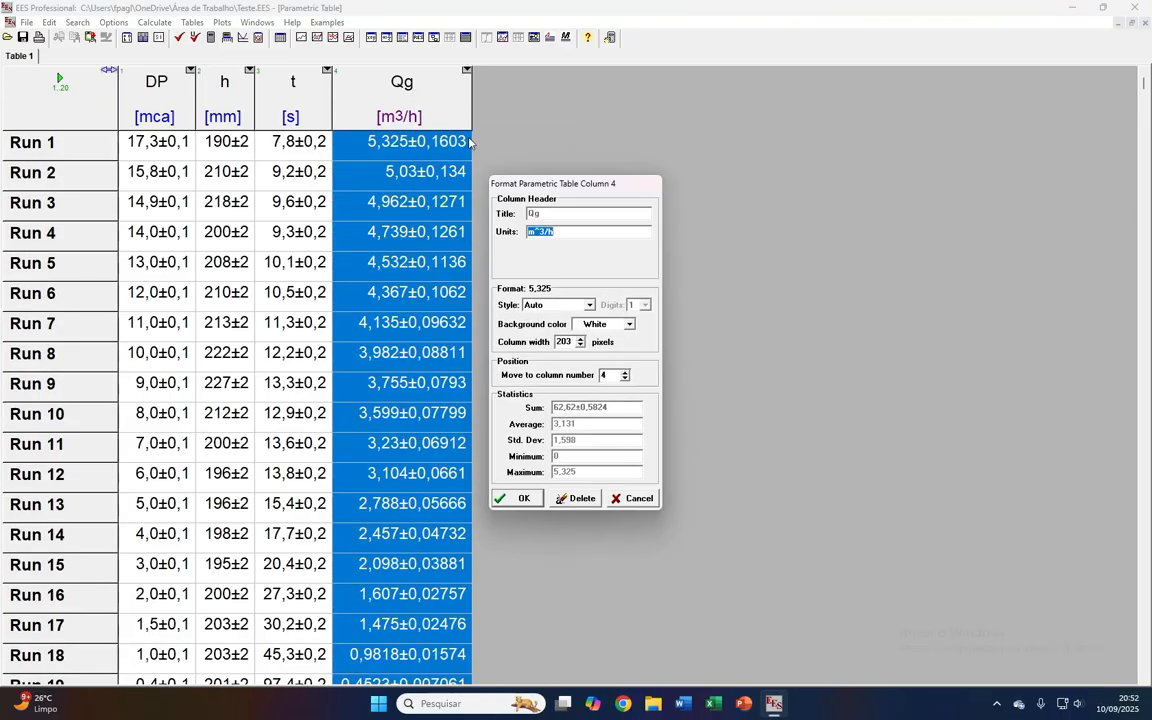
{"action": "left_click", "coordinate": [556, 305]}
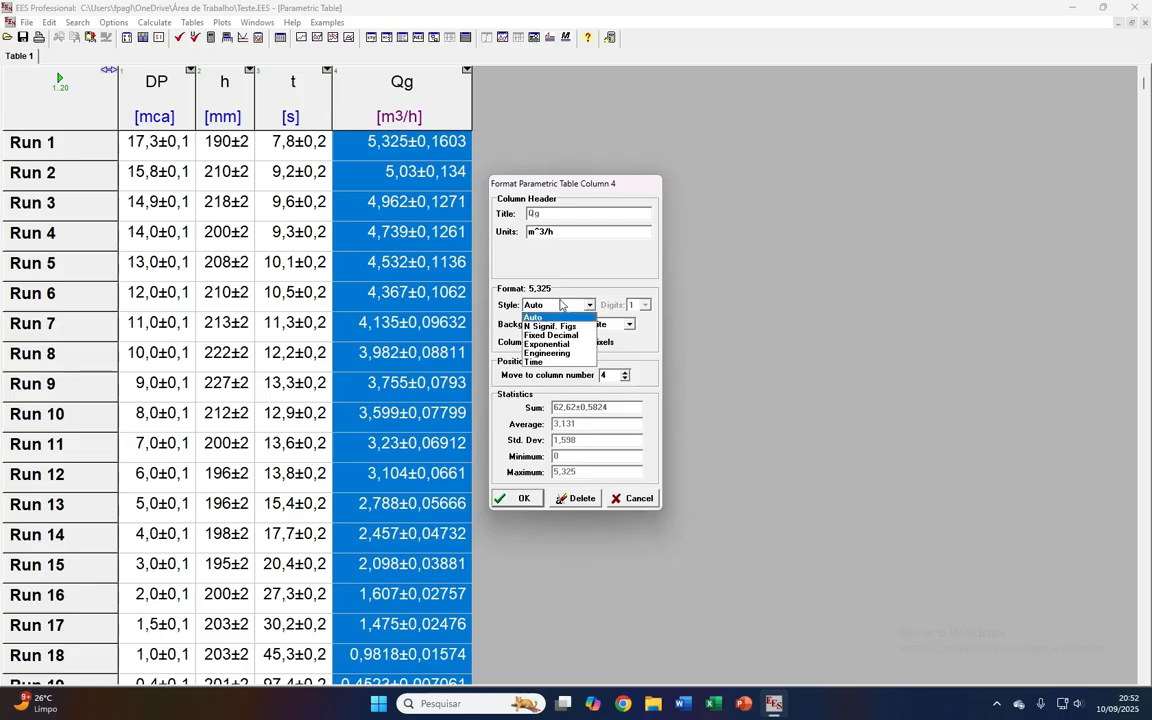
{"action": "left_click", "coordinate": [550, 335]}
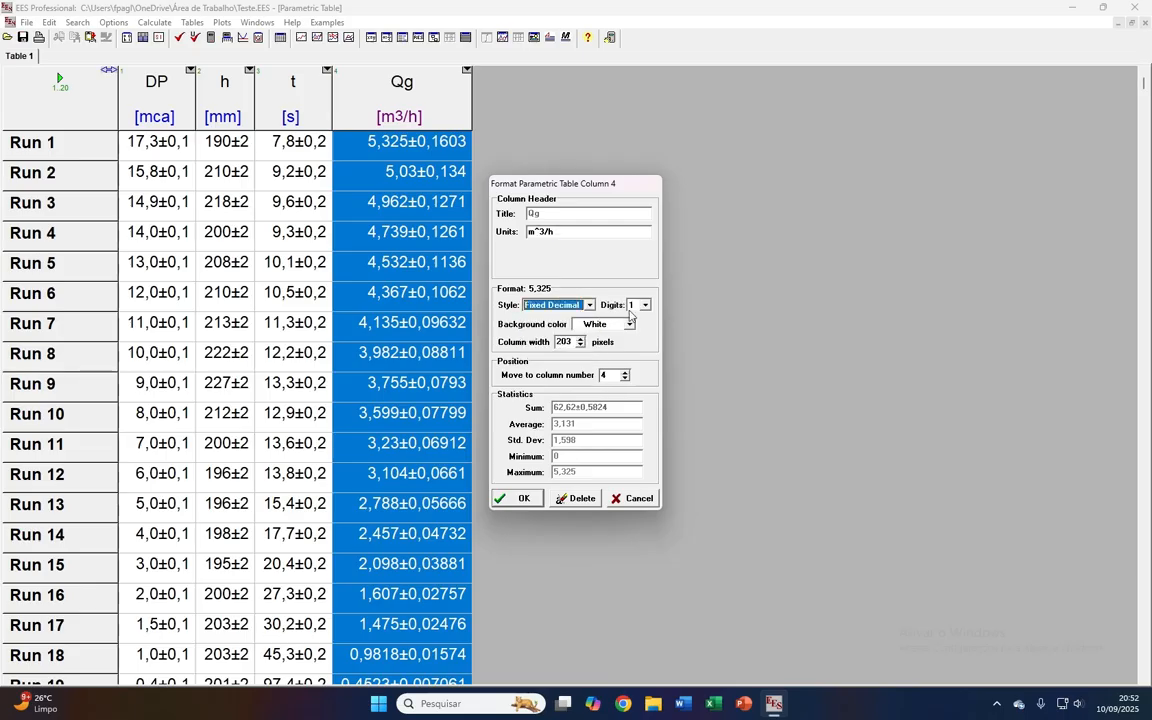
{"action": "left_click", "coordinate": [645, 305]}
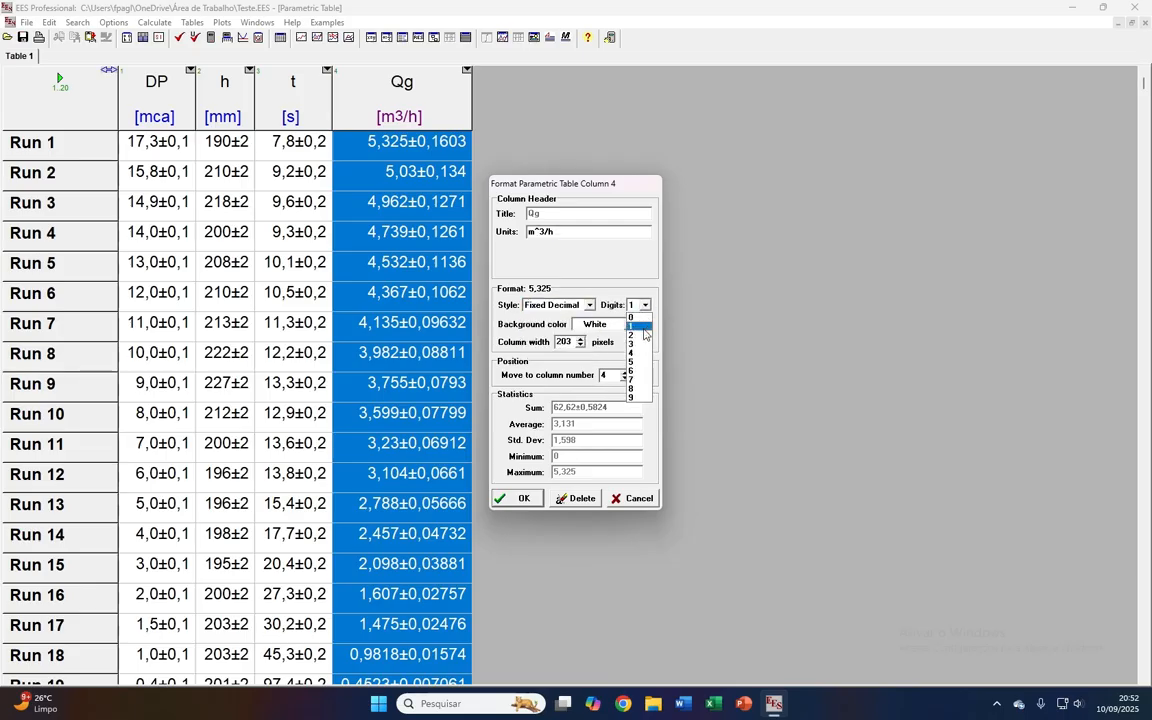
{"action": "left_click", "coordinate": [633, 335]}
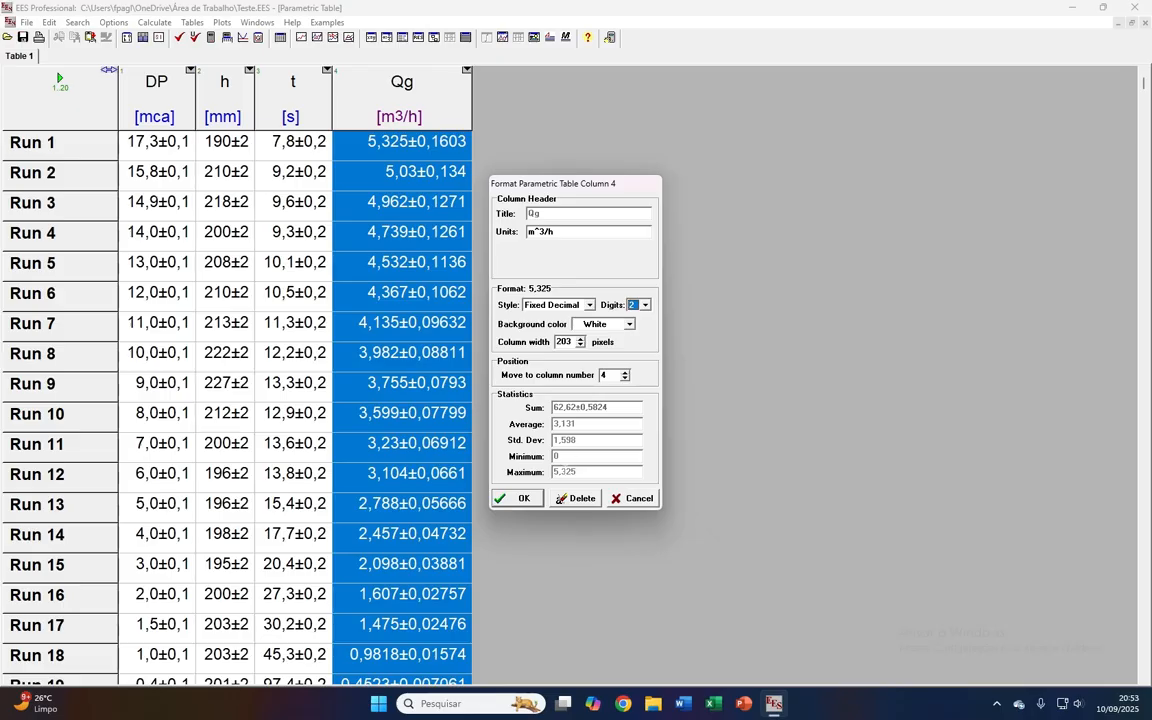
{"action": "left_click", "coordinate": [522, 498]}
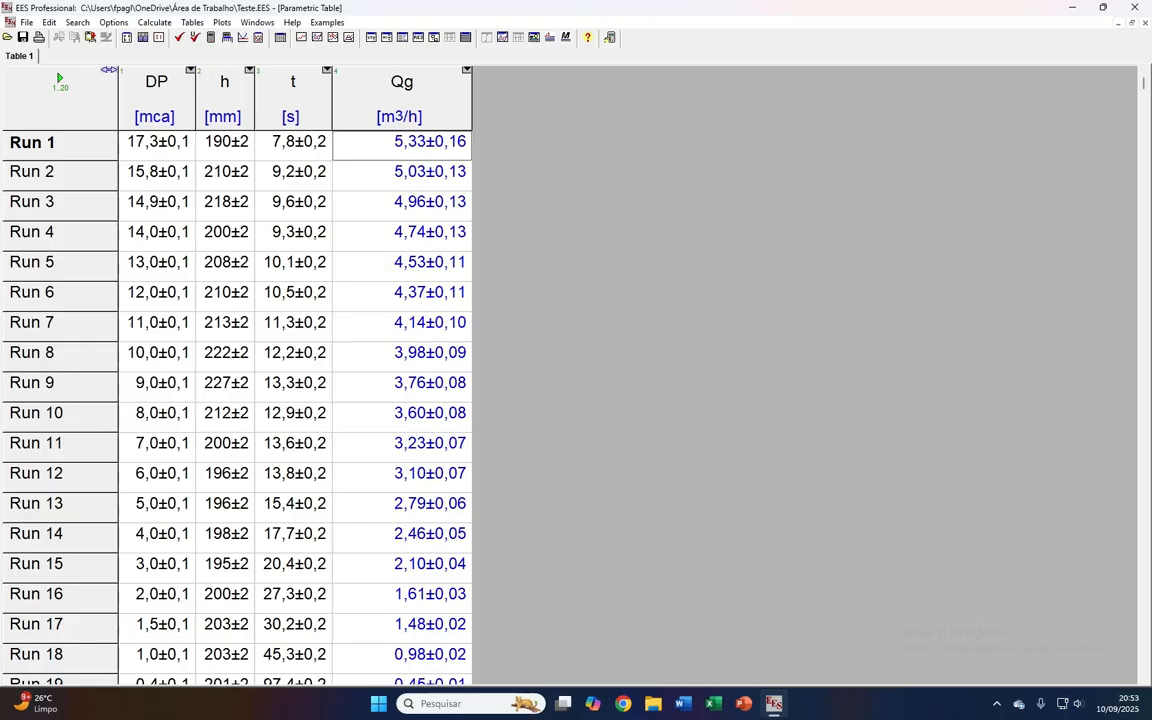
Narrow the Qg column of the parametric table to fit its values
{"action": "key", "text": "Down"}
{"action": "key", "text": "Down"}
{"action": "key", "text": "Up"}
{"action": "key", "text": "Up"}
{"action": "left_click_drag", "start_coordinate": [471, 104], "coordinate": [412, 100]}
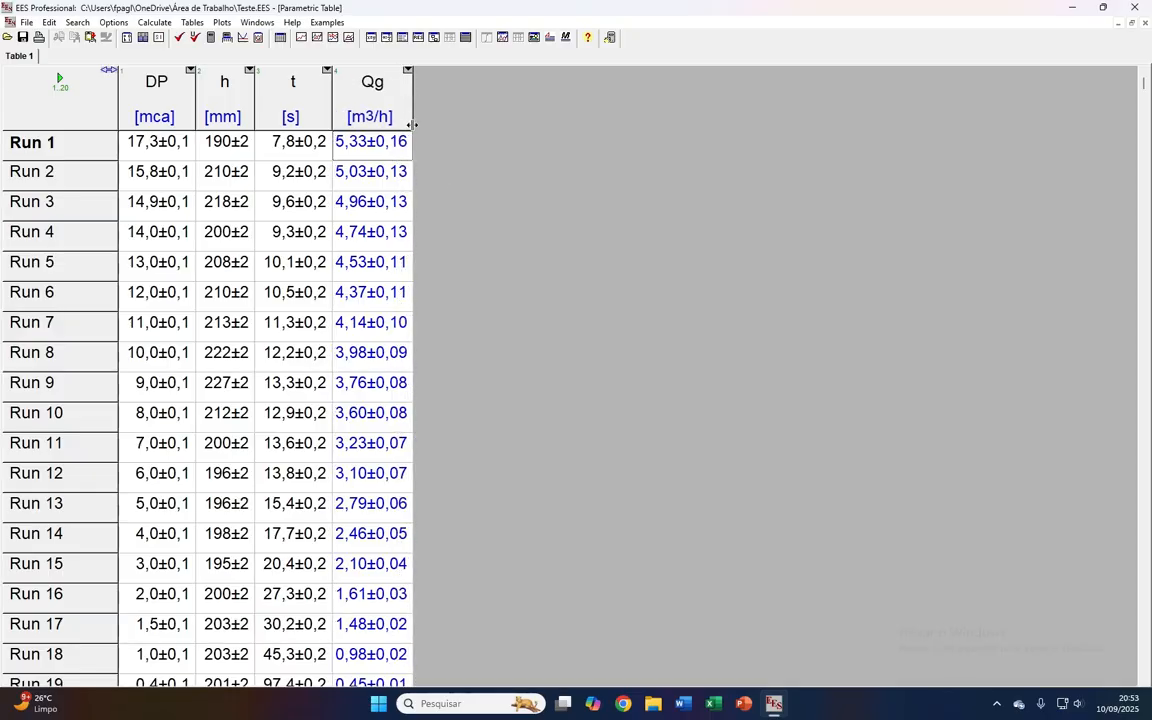
Examine the Qg values and their uncertainties through all 20 runs of the parametric table
{"action": "key", "text": "Down"}
{"action": "key", "text": "Down"}
{"action": "key", "text": "Down"}
{"action": "key", "text": "Down"}
{"action": "key", "text": "Down"}
{"action": "key", "text": "Down"}
{"action": "key", "text": "Down"}
{"action": "key", "text": "Down"}
{"action": "key", "text": "Down"}
{"action": "key", "text": "Down"}
{"action": "key", "text": "Down"}
{"action": "key", "text": "Down"}
{"action": "key", "text": "Down"}
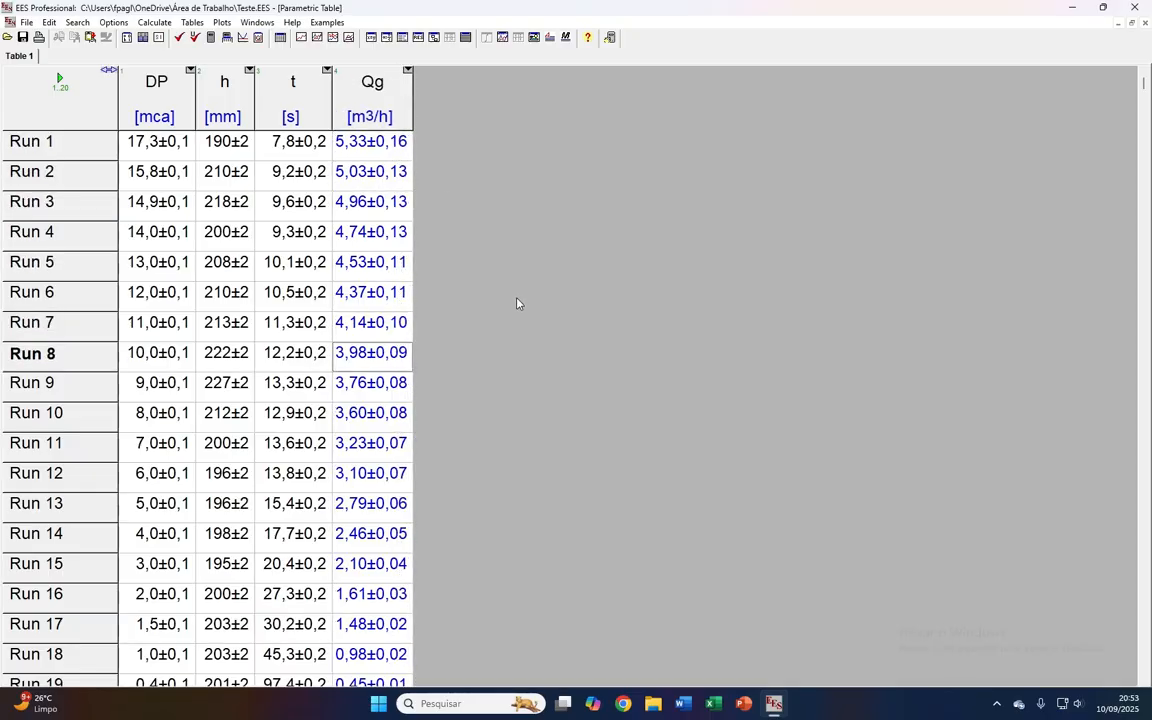
{"action": "key", "text": "Down"}
{"action": "key", "text": "Down"}
{"action": "key", "text": "Down"}
{"action": "key", "text": "Down"}
{"action": "key", "text": "Down"}
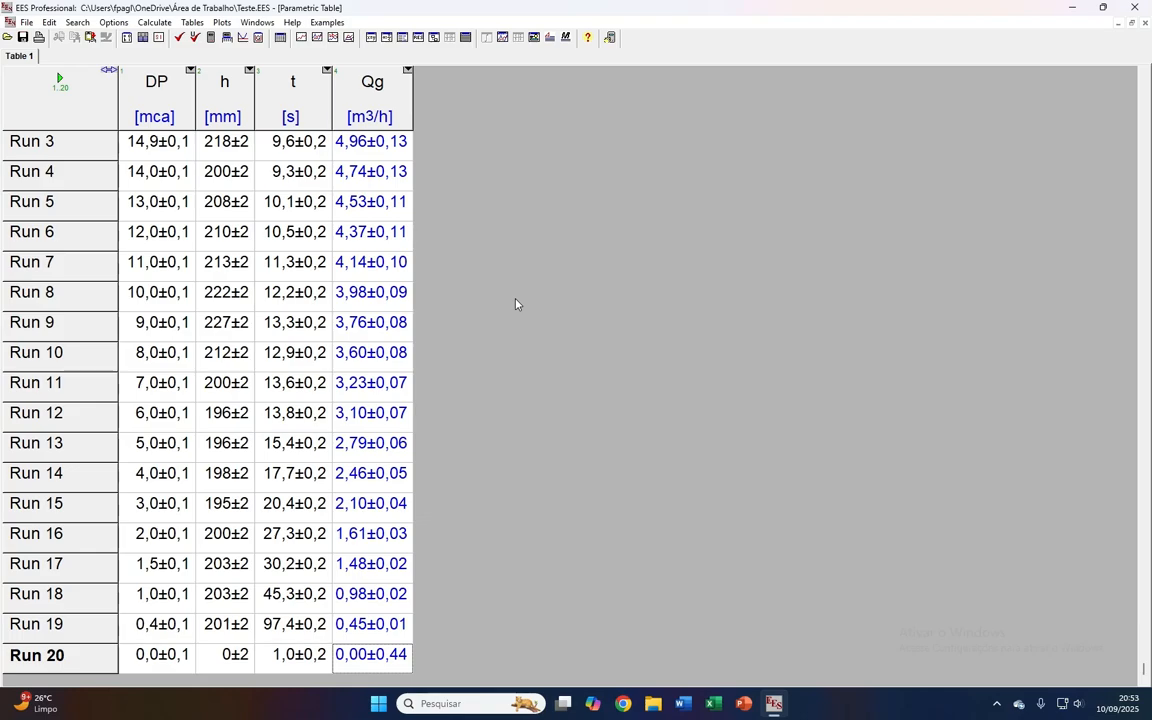
{"action": "key", "text": "Up"}
{"action": "key", "text": "Up"}
{"action": "key", "text": "Up"}
{"action": "key", "text": "Up"}
{"action": "key", "text": "Up"}
{"action": "key", "text": "Up"}
{"action": "key", "text": "Up"}
{"action": "key", "text": "Up"}
{"action": "key", "text": "Up"}
{"action": "key", "text": "Up"}
{"action": "key", "text": "Up"}
{"action": "key", "text": "Up"}
{"action": "key", "text": "Up"}
{"action": "key", "text": "Up"}
{"action": "key", "text": "Up"}
{"action": "key", "text": "Up"}
{"action": "key", "text": "Up"}
{"action": "key", "text": "Up"}
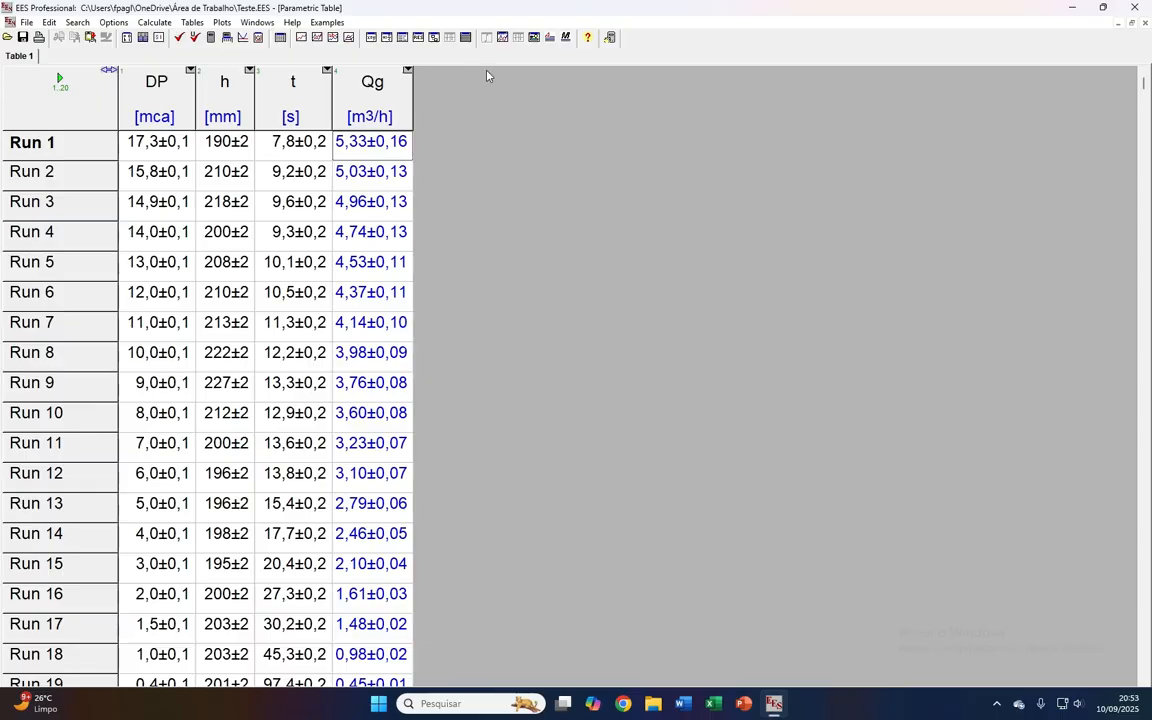
Set up a new X-Y plot of Qg against DP from Table 1, with grid lines on both axes
{"action": "left_click", "coordinate": [305, 38]}
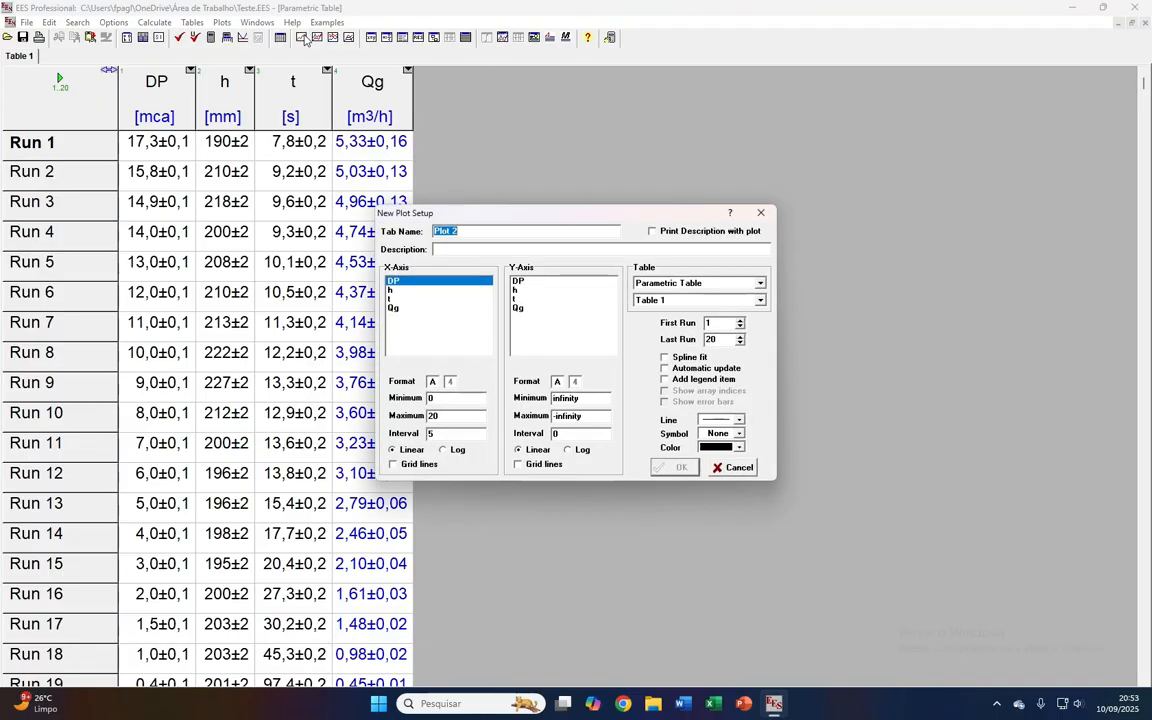
{"action": "left_click", "coordinate": [404, 282]}
{"action": "left_click", "coordinate": [445, 432]}
{"action": "left_click", "coordinate": [396, 466]}
{"action": "left_click", "coordinate": [527, 309]}
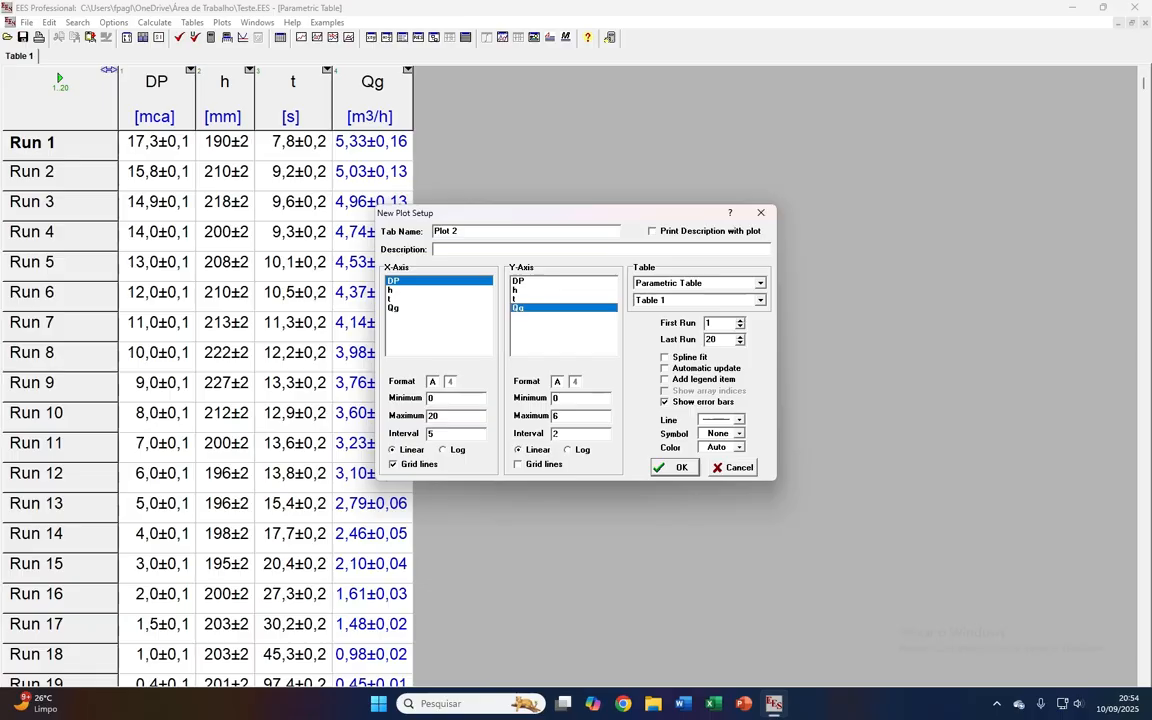
{"action": "left_click", "coordinate": [519, 465]}
Name the new plot's tab "Curva de Calibração do Venturi"
{"action": "left_click", "coordinate": [453, 230]}
{"action": "key", "text": "BackSpace"}
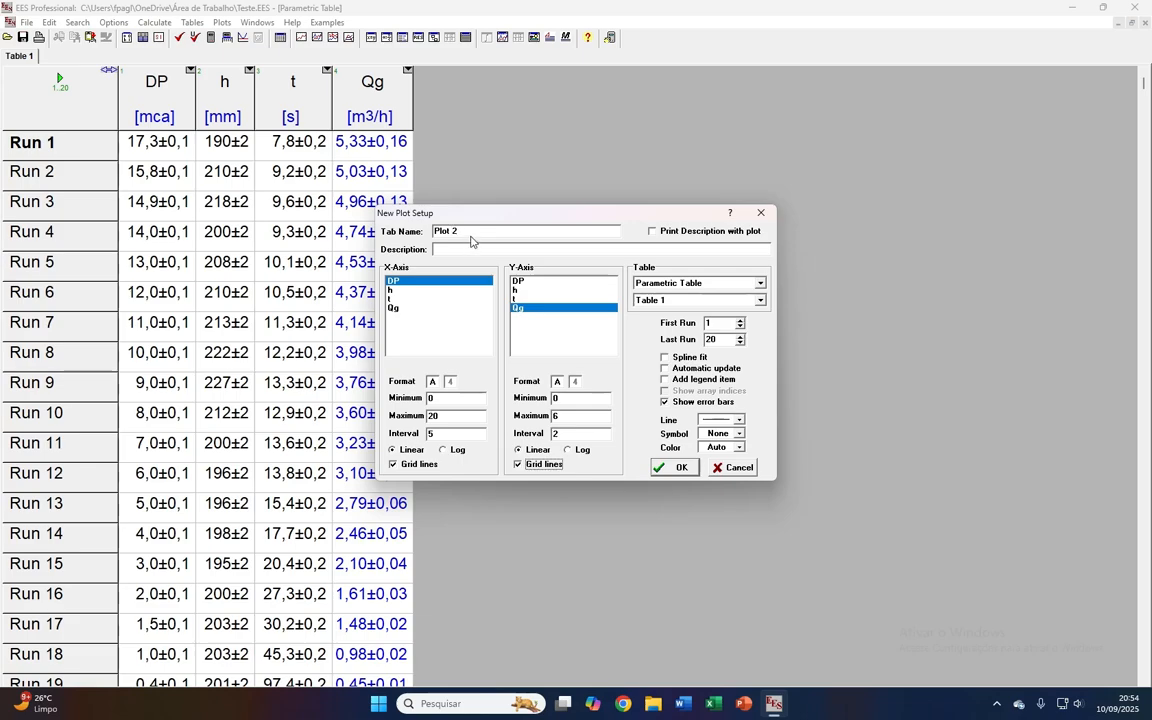
{"action": "left_click_drag", "start_coordinate": [461, 231], "coordinate": [431, 231]}
{"action": "type", "text": "Curva de Cal"}
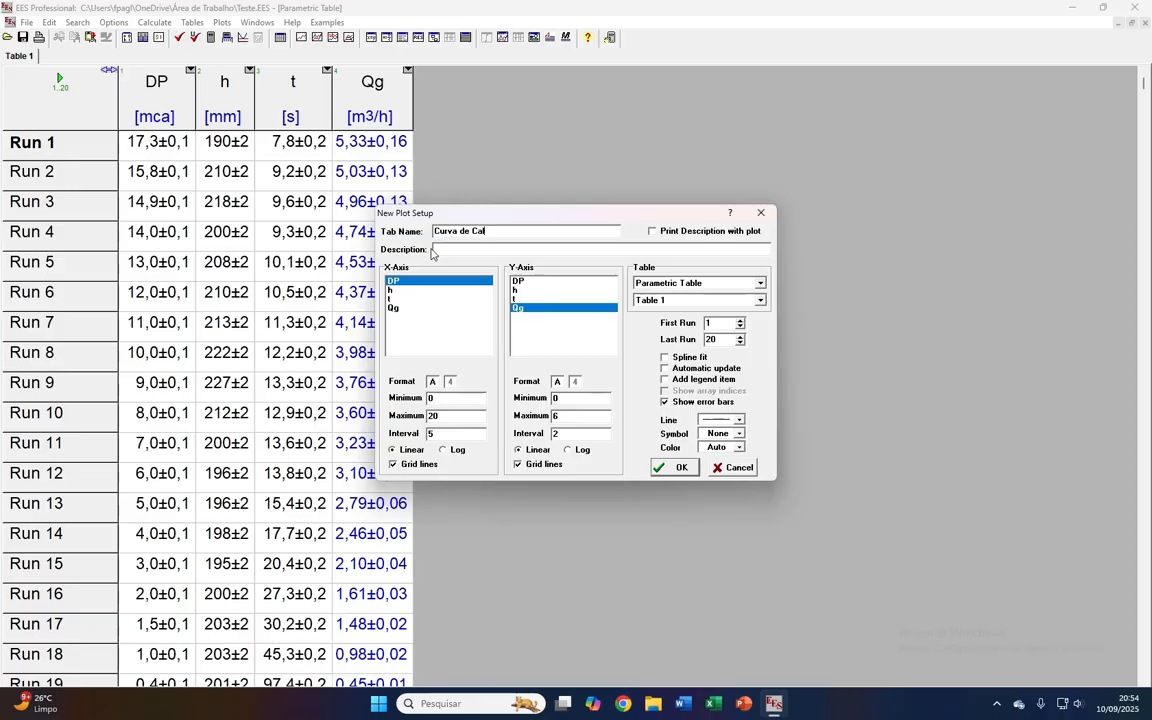
{"action": "type", "text": "ibração do Ver"}
Choose a dashed line for the Qg data and create the plot with its error bars
{"action": "left_click", "coordinate": [737, 423]}
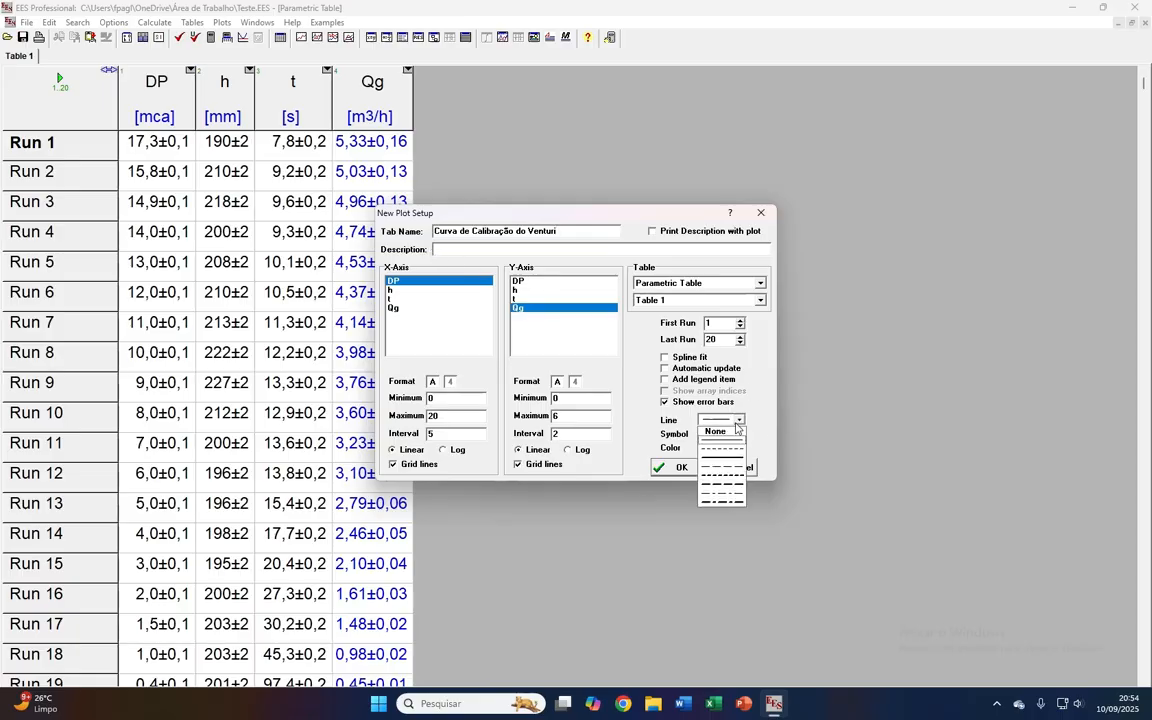
{"action": "left_click", "coordinate": [727, 478]}
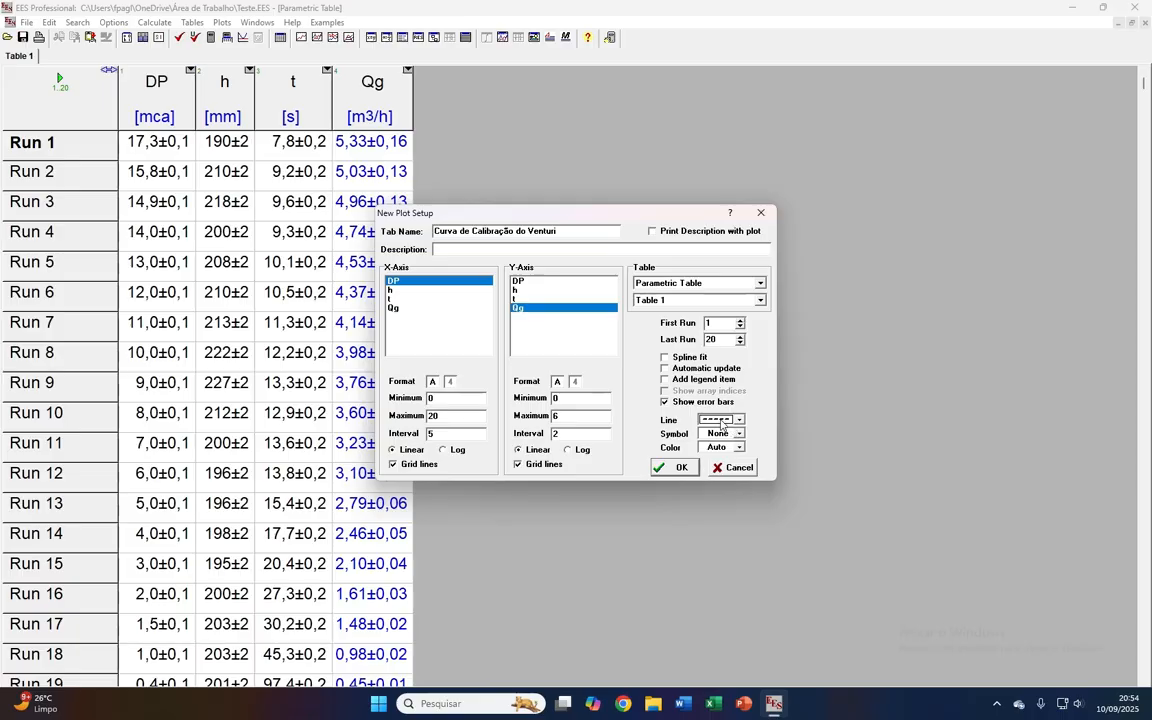
{"action": "left_click", "coordinate": [681, 468]}
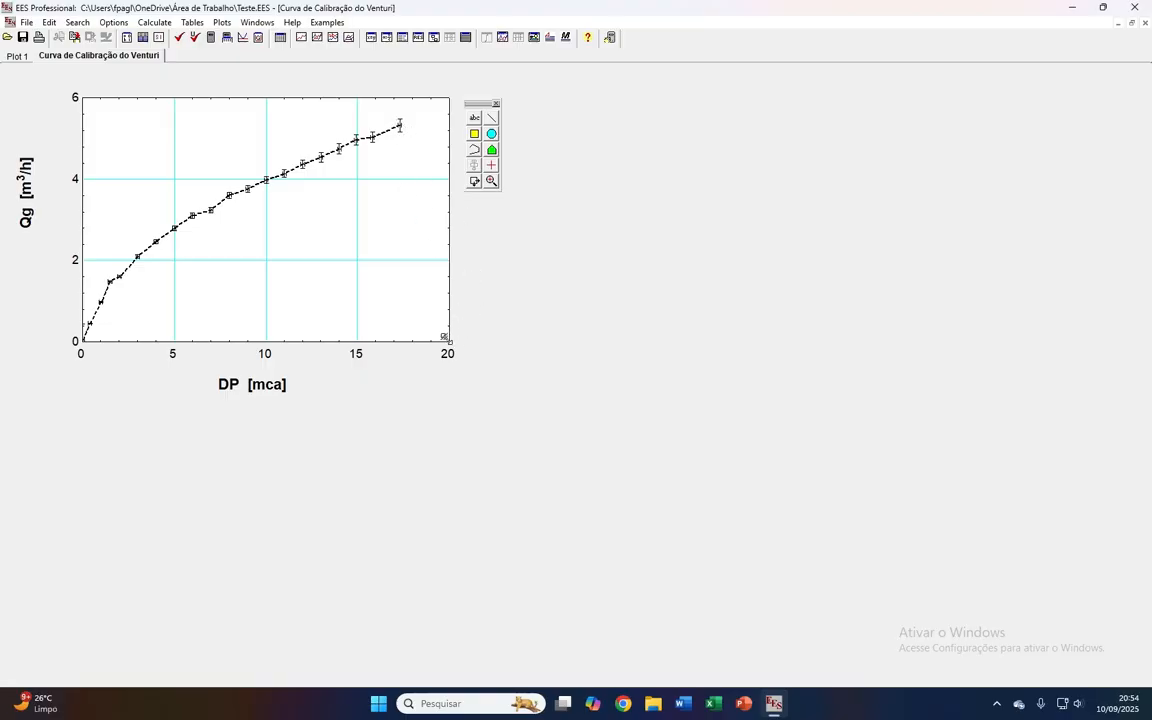
Enlarge the calibration plot and move the floating drawing palette clear of the graph
{"action": "left_click_drag", "start_coordinate": [444, 337], "coordinate": [614, 392]}
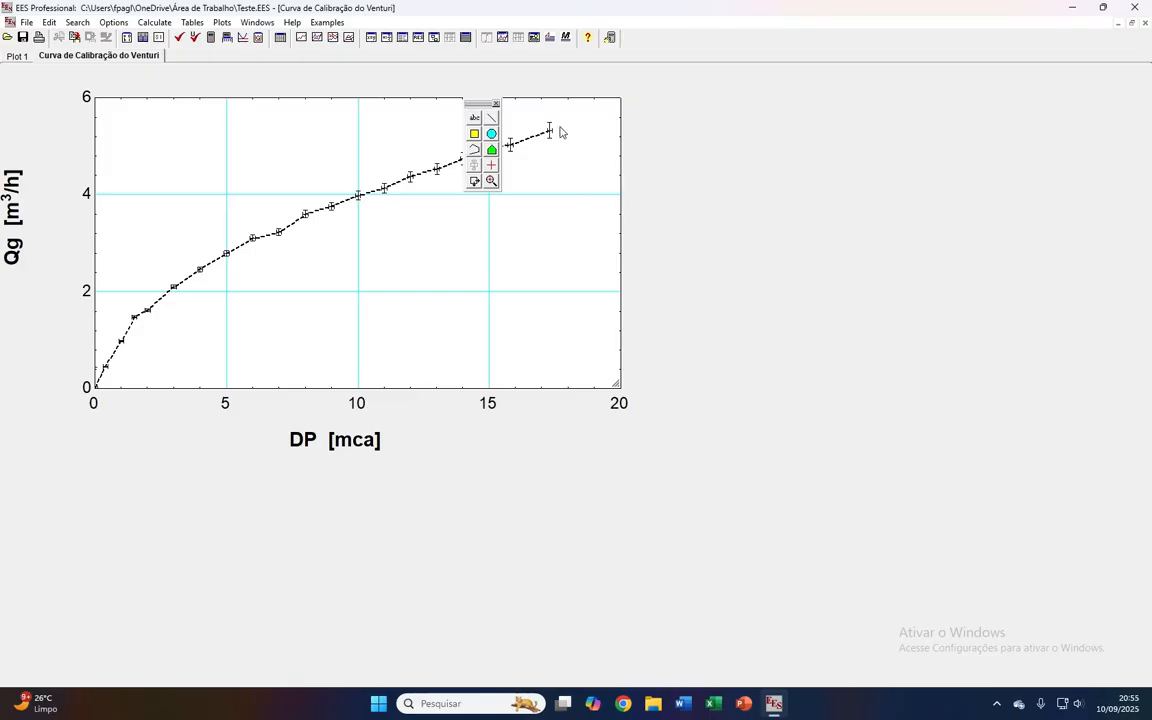
{"action": "left_click_drag", "start_coordinate": [487, 105], "coordinate": [649, 107]}
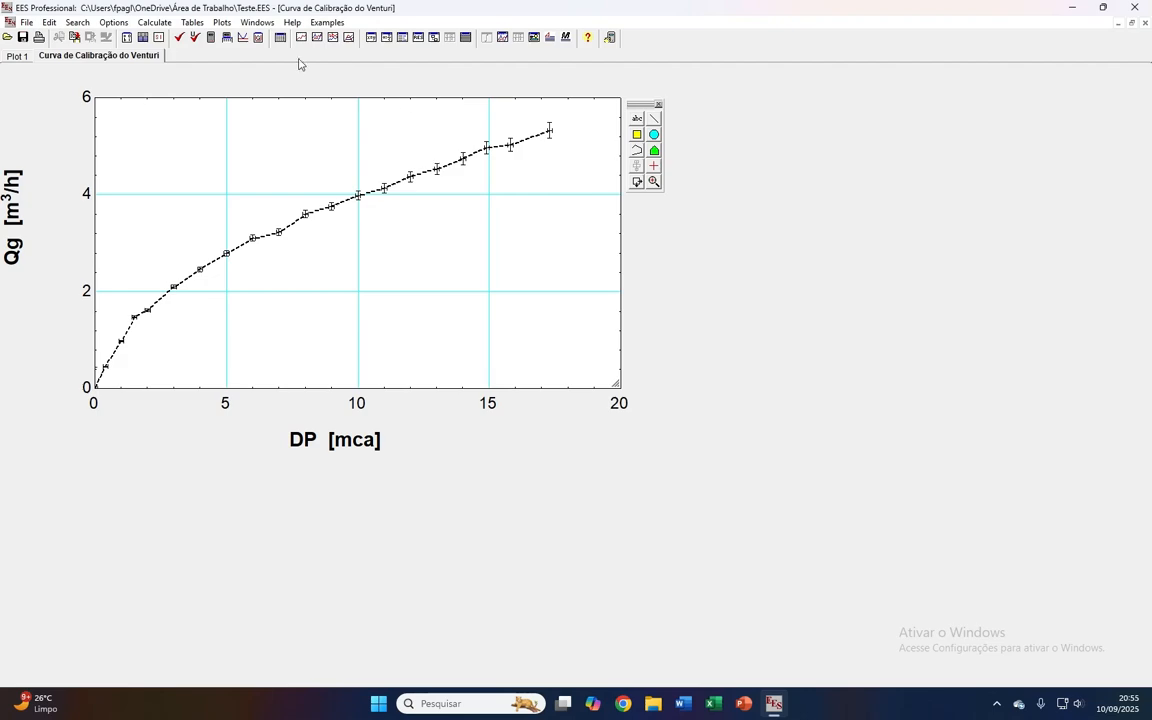
Fit a second-order polynomial to Qg versus DP, check its fit statistics and plot the curve with its equation
{"action": "left_click", "coordinate": [224, 24]}
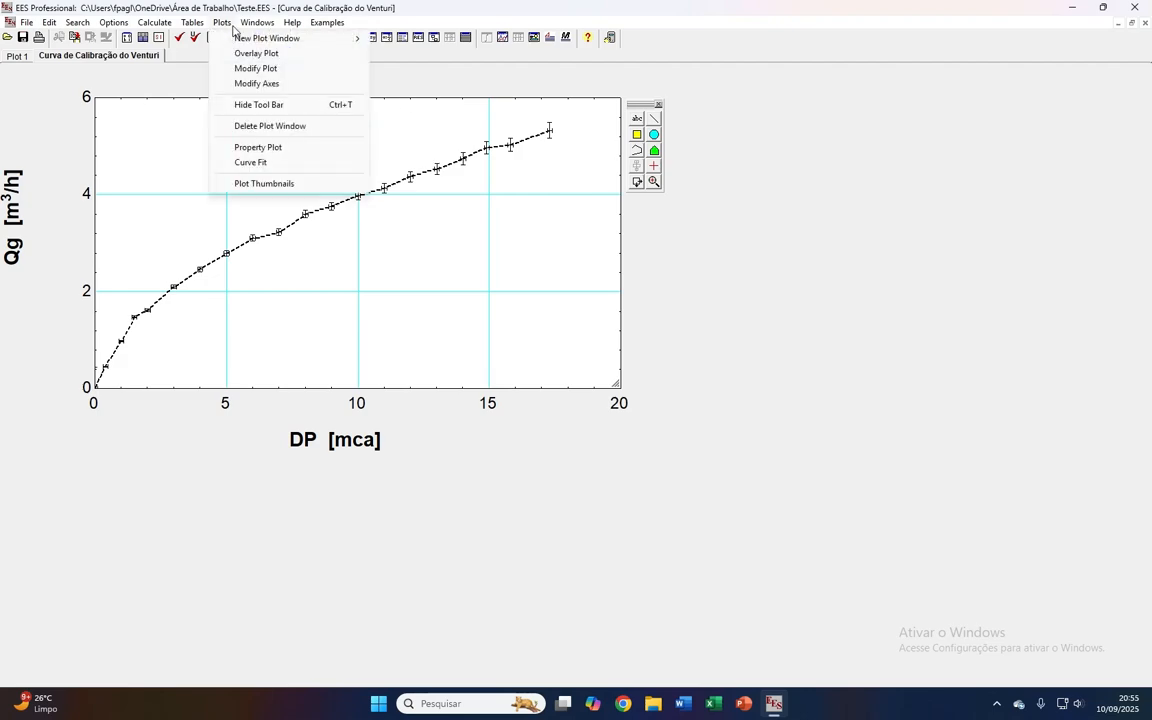
{"action": "left_click", "coordinate": [251, 162]}
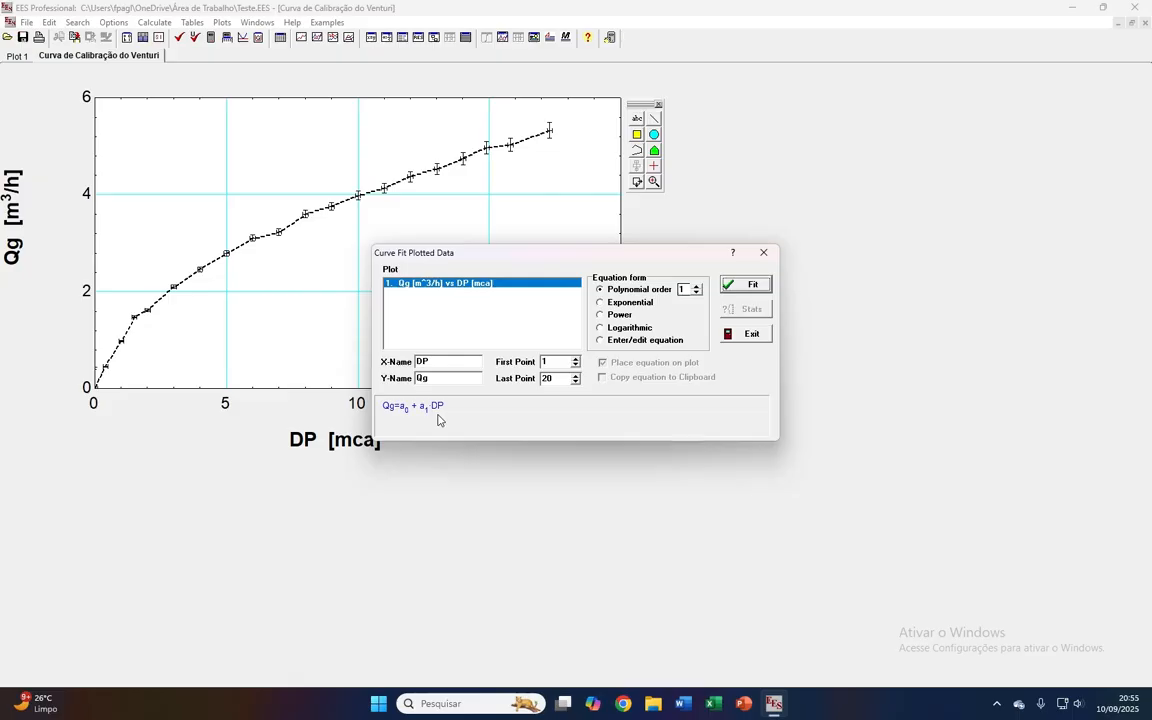
{"action": "left_click", "coordinate": [697, 286]}
{"action": "left_click", "coordinate": [745, 286]}
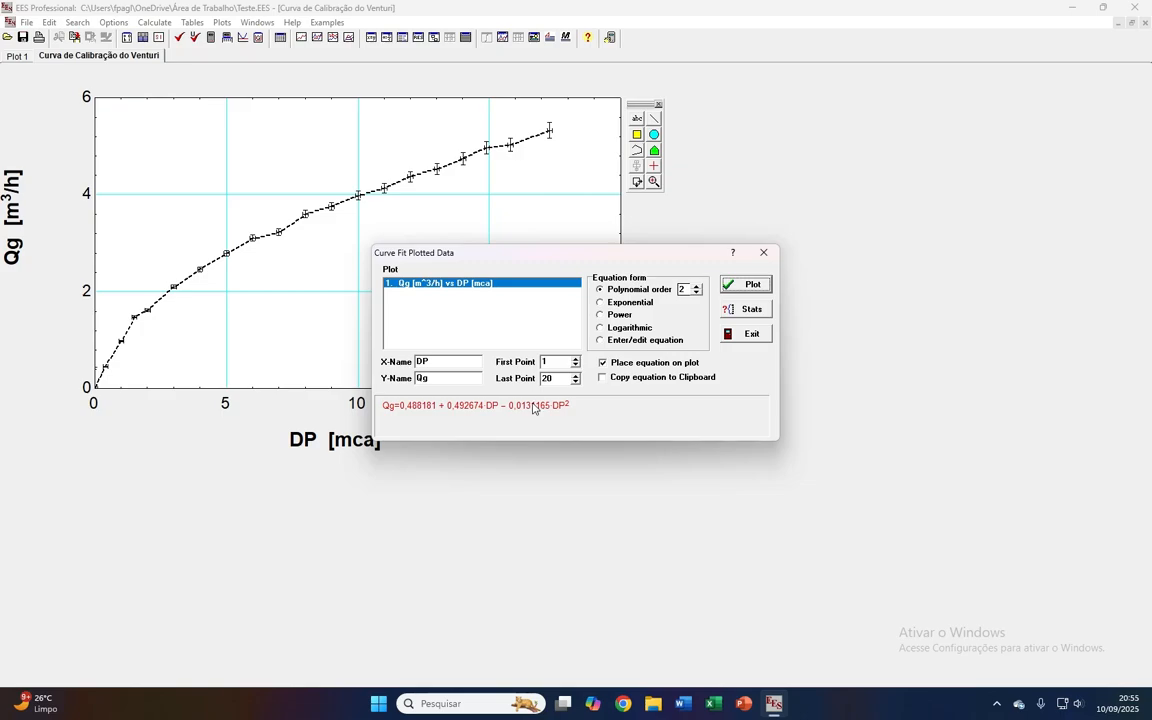
{"action": "left_click", "coordinate": [733, 309]}
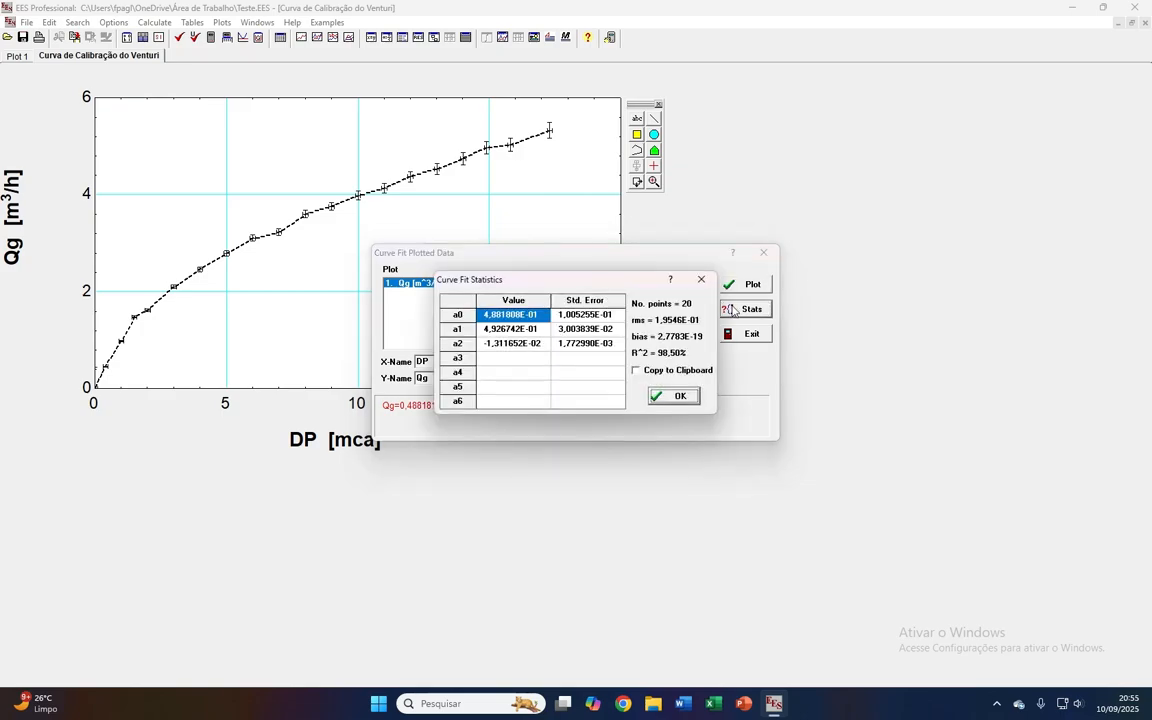
{"action": "left_click", "coordinate": [677, 396]}
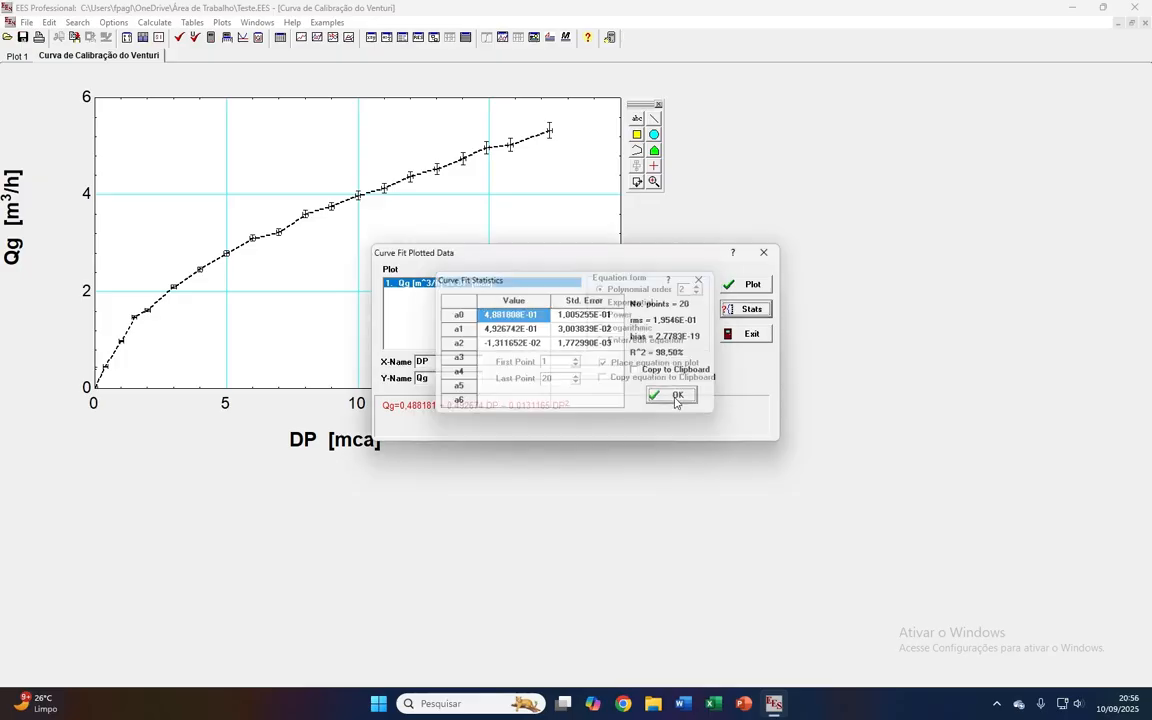
{"action": "left_click", "coordinate": [761, 288]}
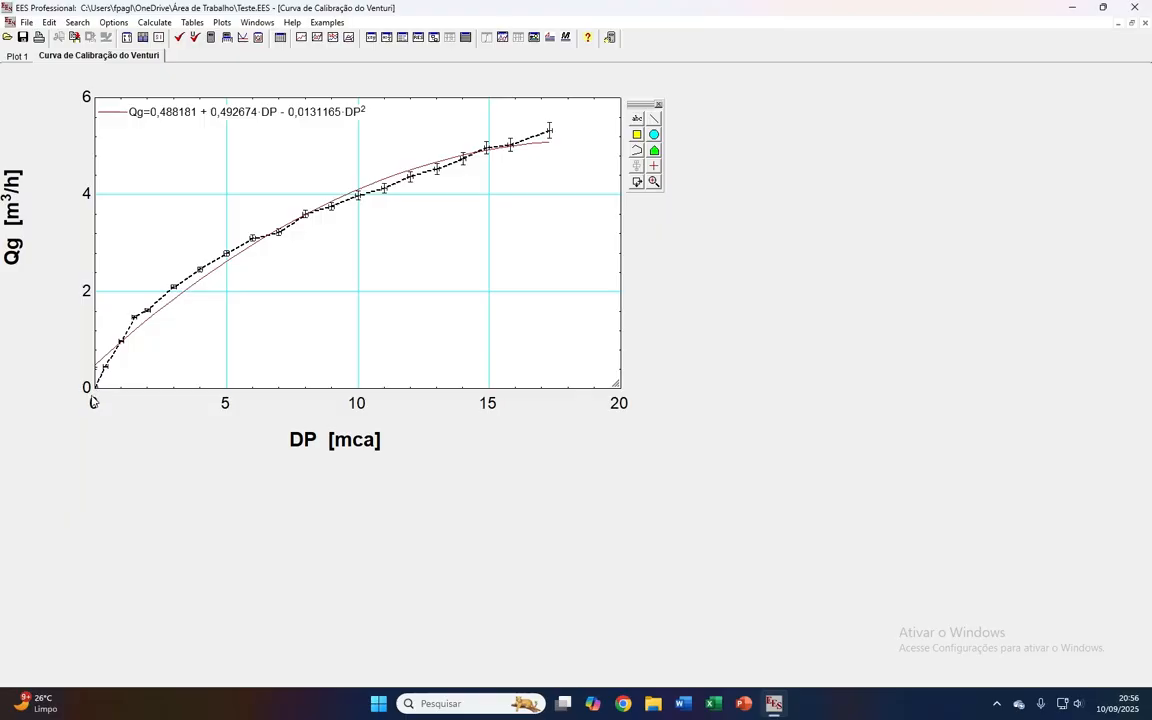
Delete the polynomial fit of Qg versus DP from the calibration plot
{"action": "left_click", "coordinate": [420, 170]}
{"action": "double_click", "coordinate": [380, 157]}
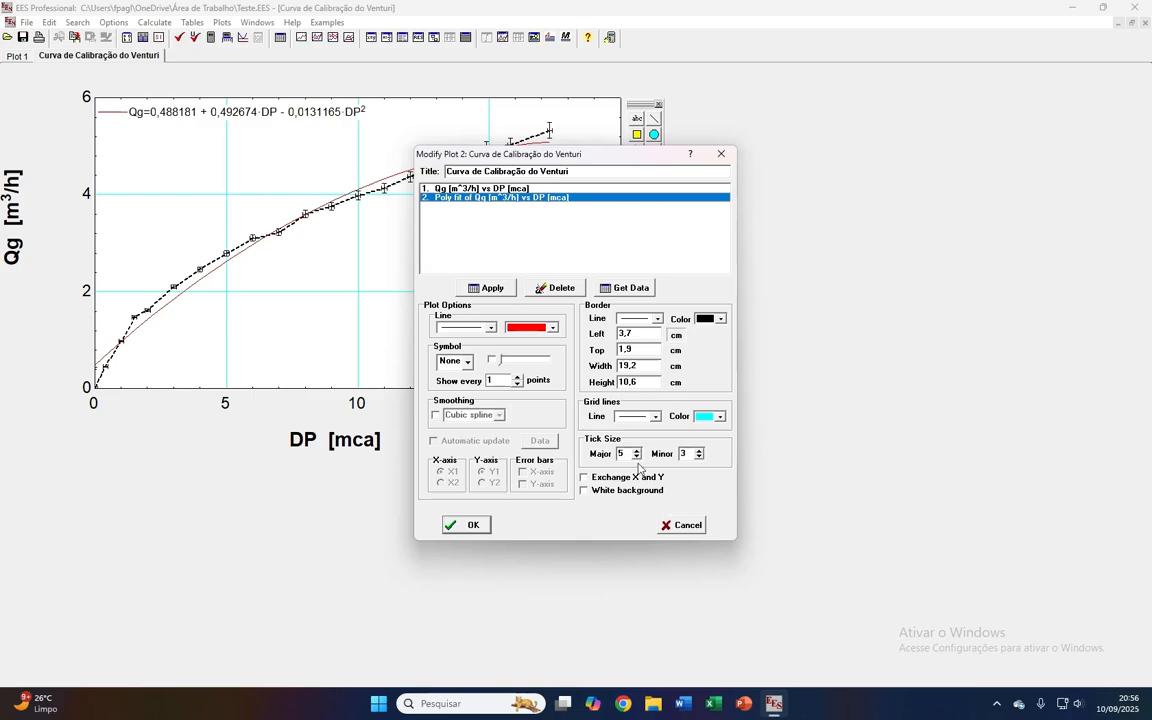
{"action": "left_click", "coordinate": [555, 287]}
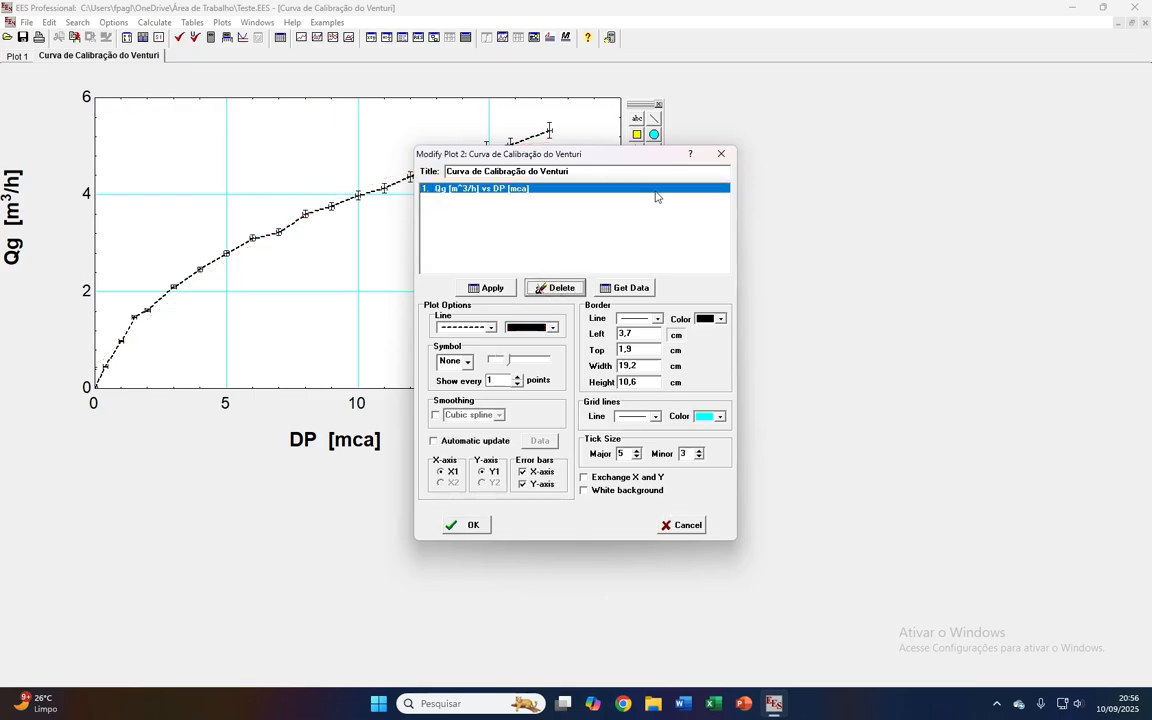
{"action": "left_click", "coordinate": [719, 155]}
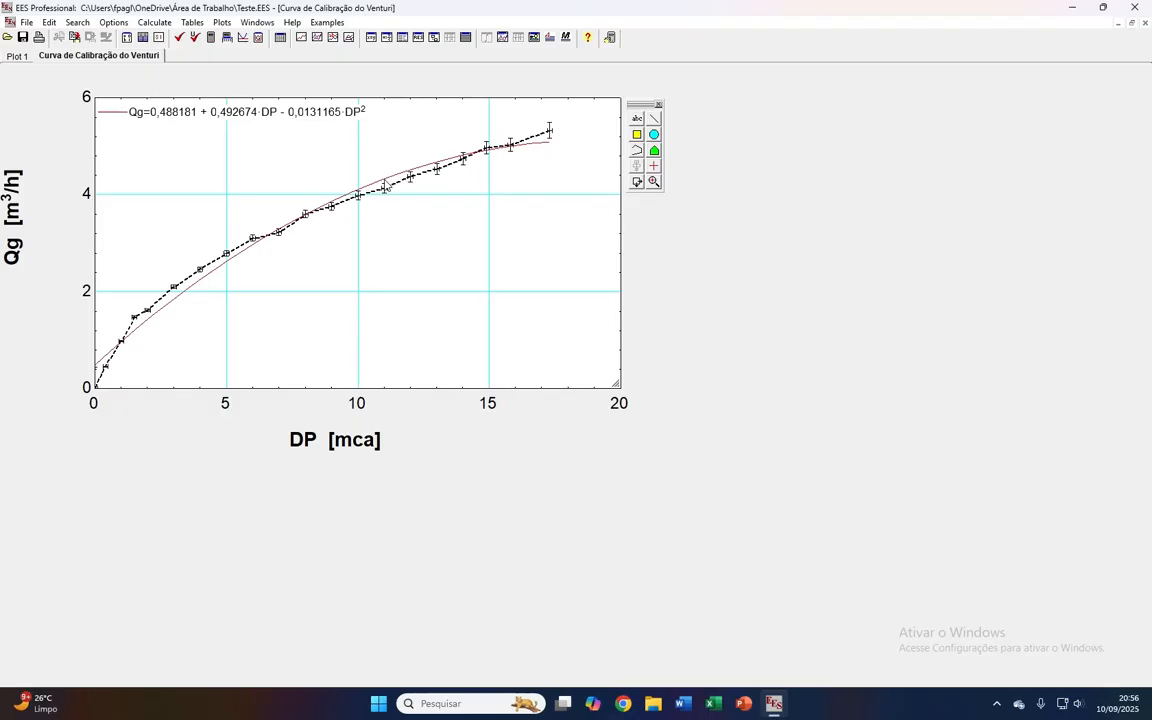
{"action": "double_click", "coordinate": [386, 184]}
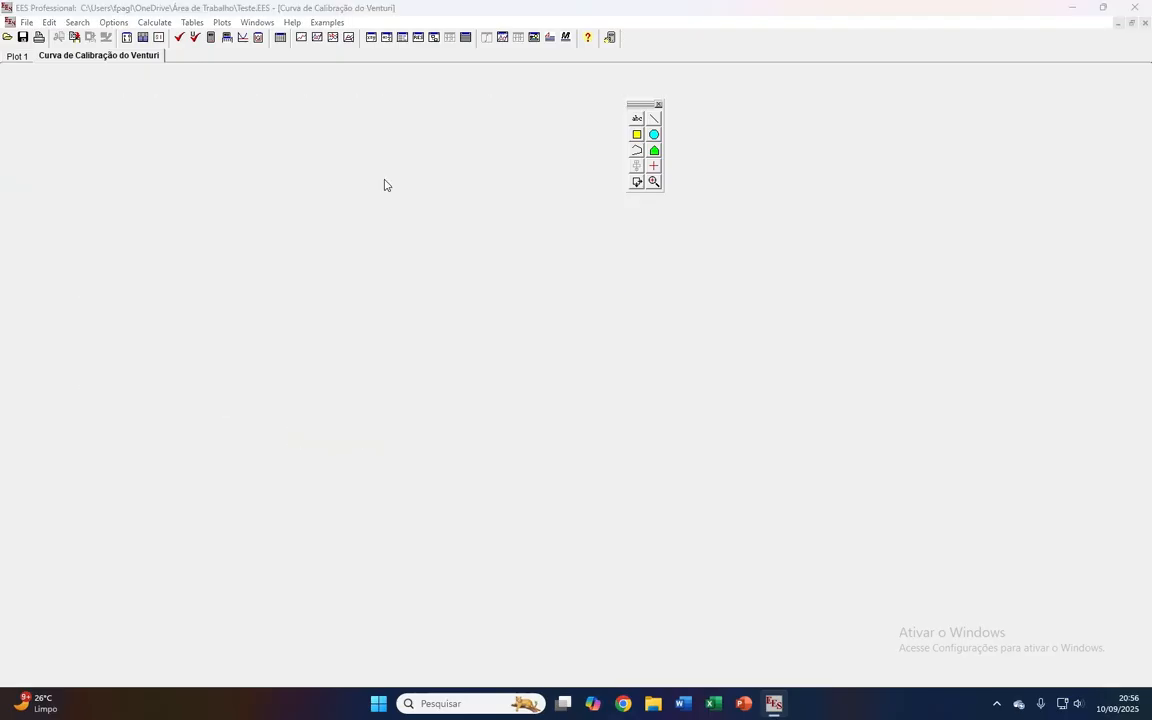
{"action": "left_click", "coordinate": [564, 288]}
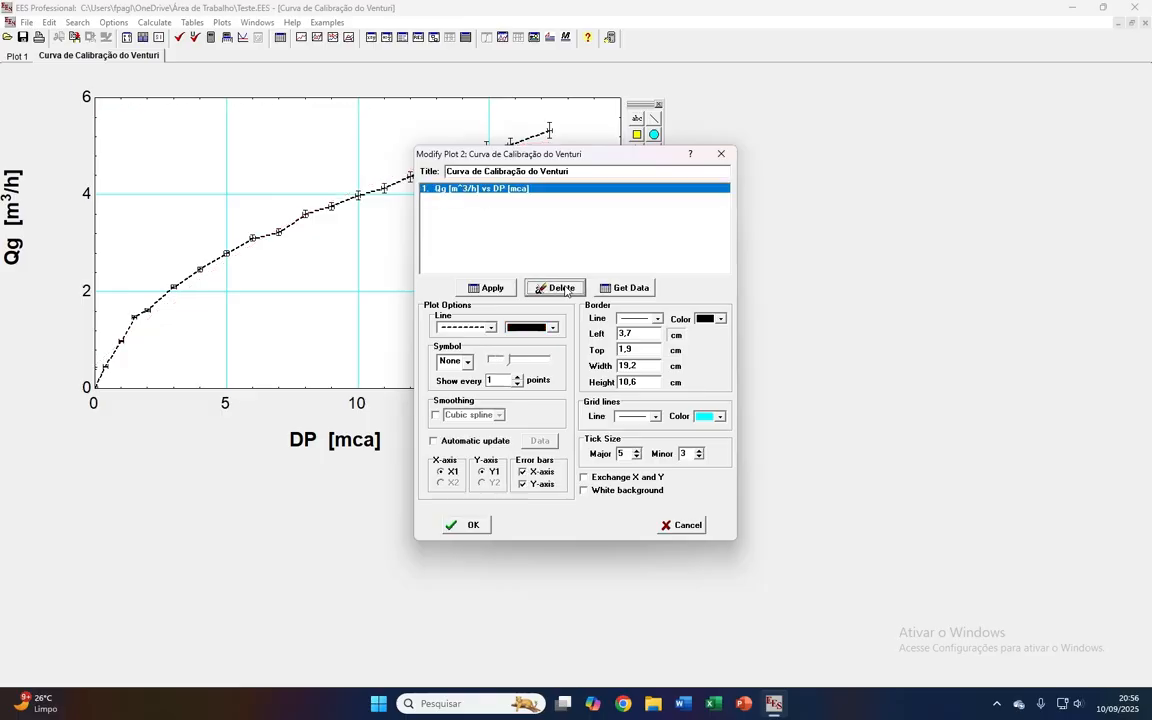
{"action": "left_click", "coordinate": [471, 525]}
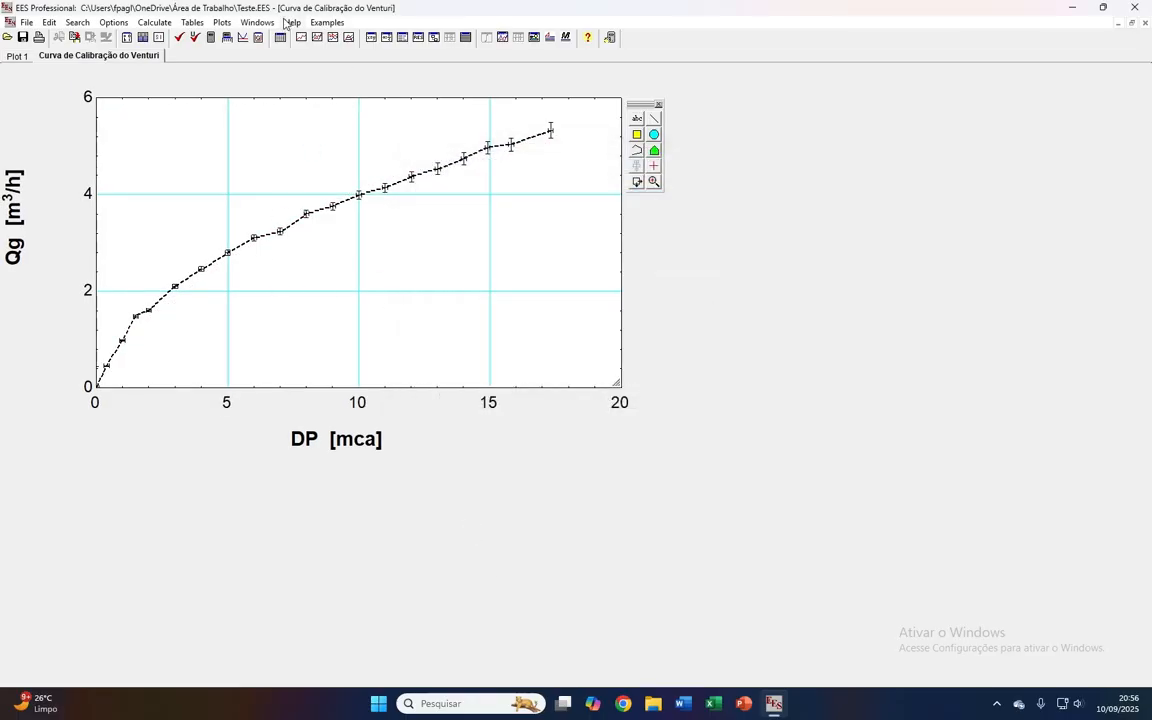
Set up a curve fit of Qg versus DP with the custom equation Qg = a0*DP^(1/2)
{"action": "left_click", "coordinate": [221, 22]}
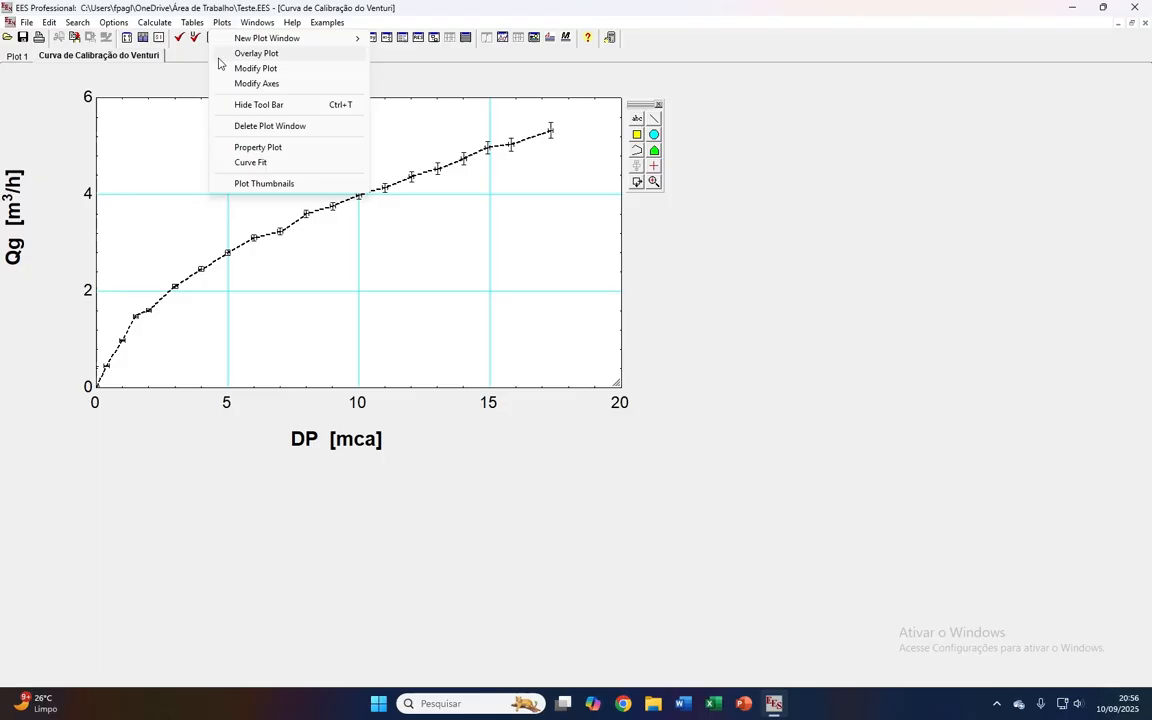
{"action": "left_click", "coordinate": [246, 163]}
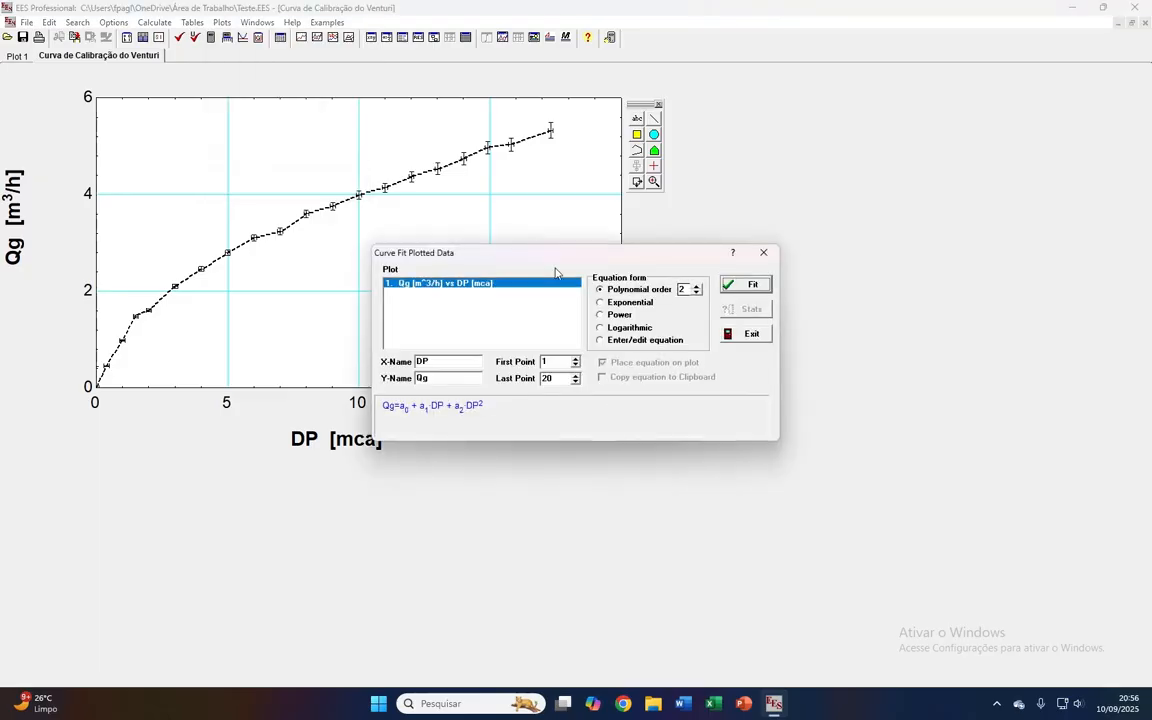
{"action": "left_click", "coordinate": [603, 346]}
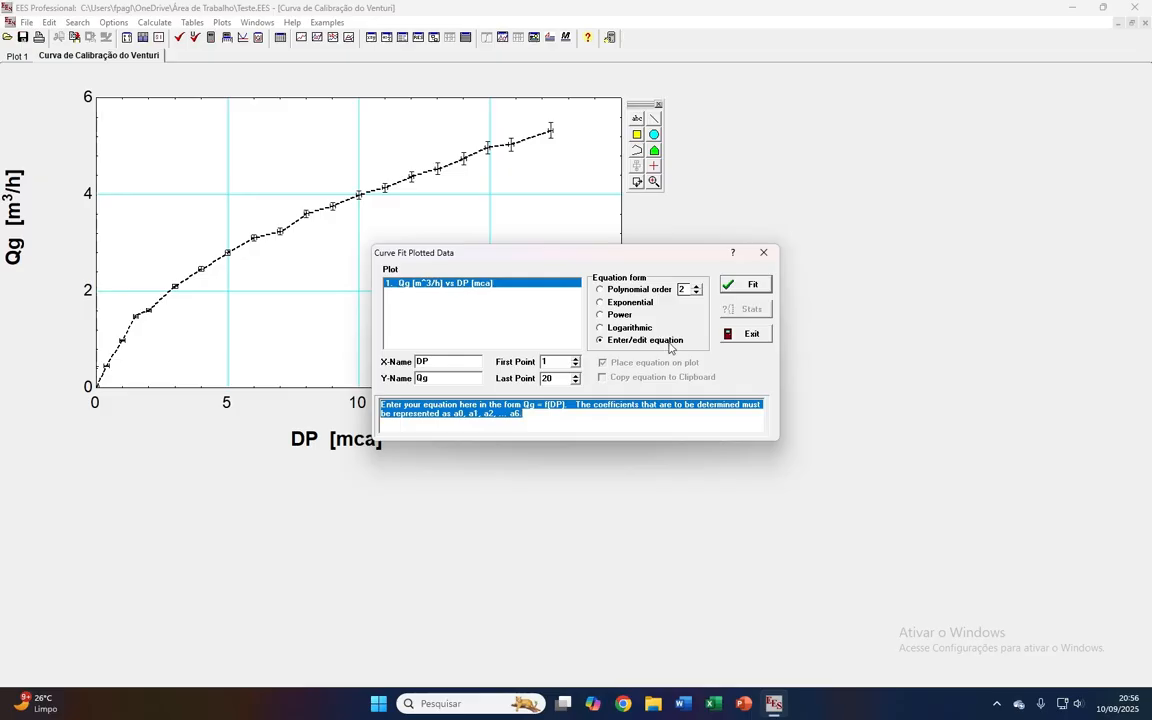
{"action": "left_click", "coordinate": [523, 413]}
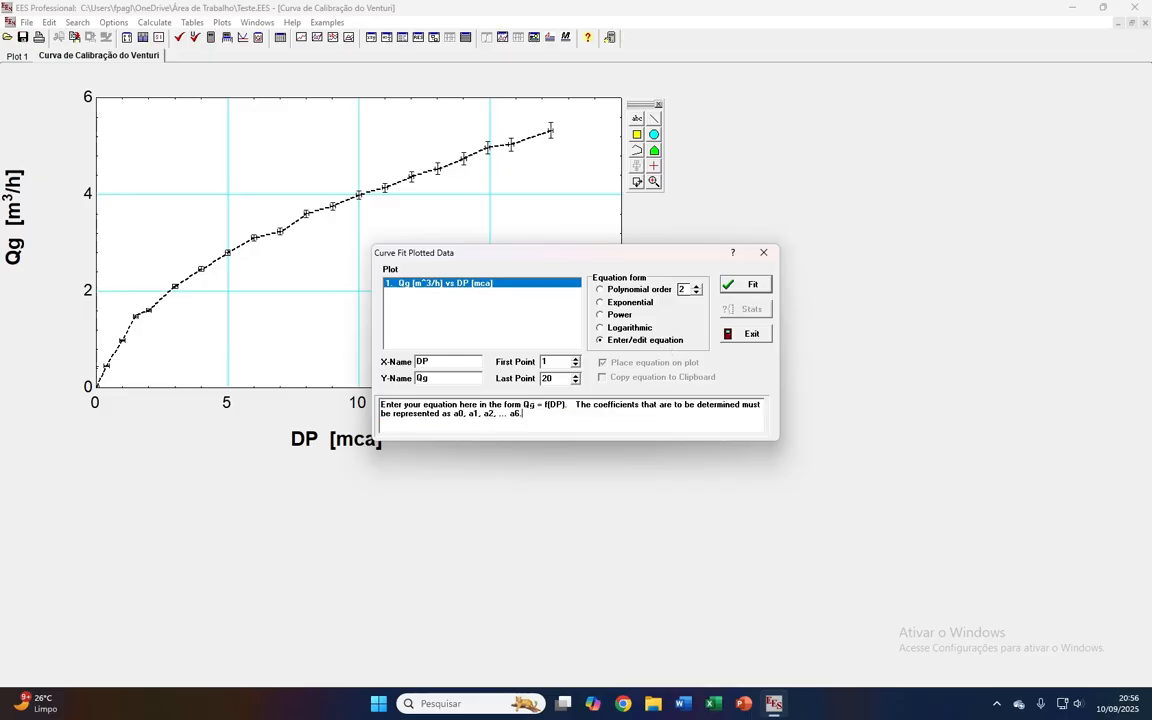
{"action": "left_click_drag", "start_coordinate": [523, 404], "coordinate": [763, 405]}
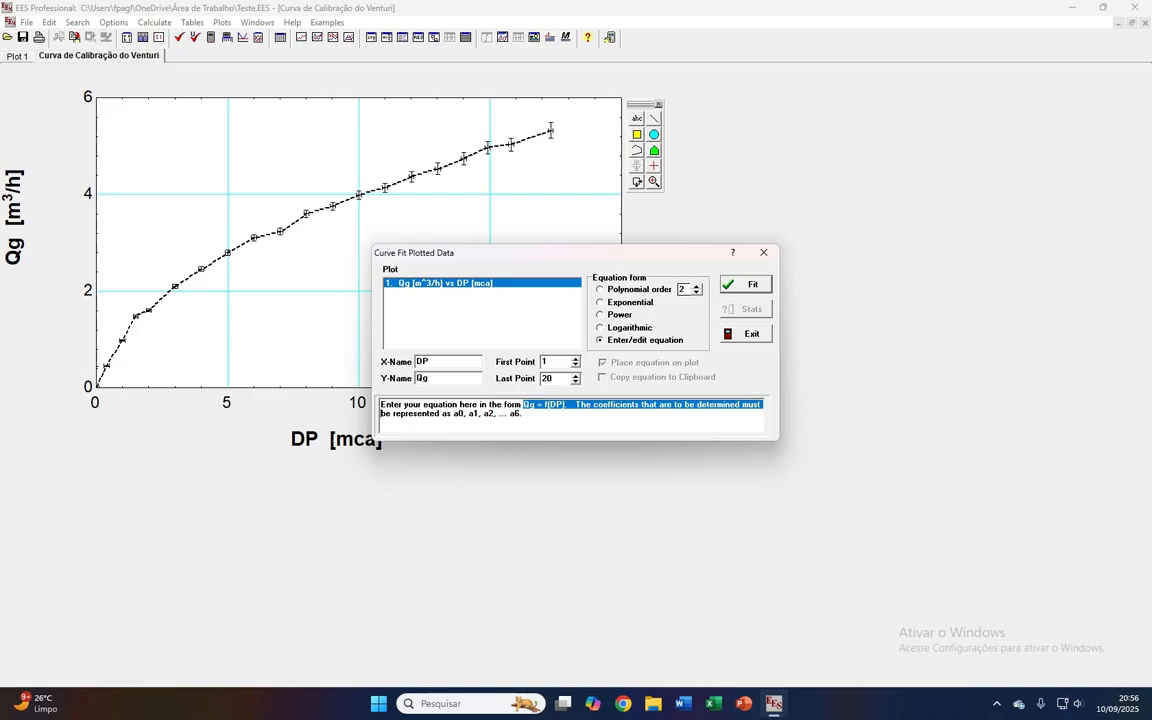
{"action": "key", "text": "shift+Home"}
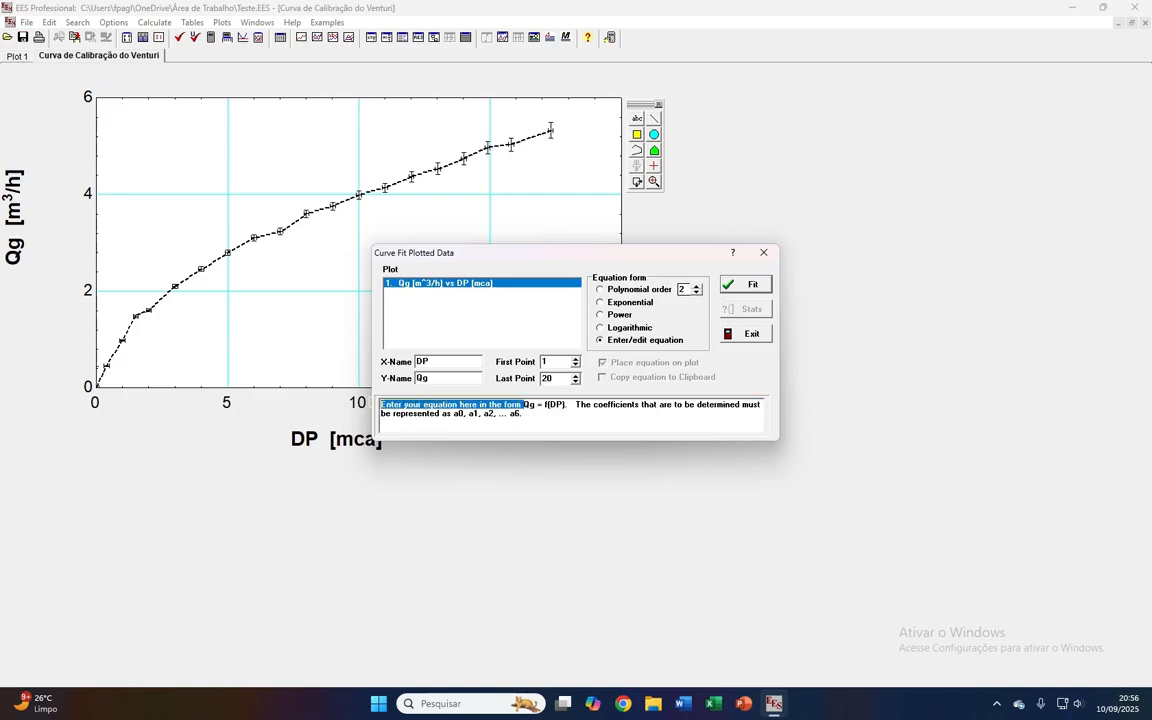
{"action": "key", "text": "Delete"}
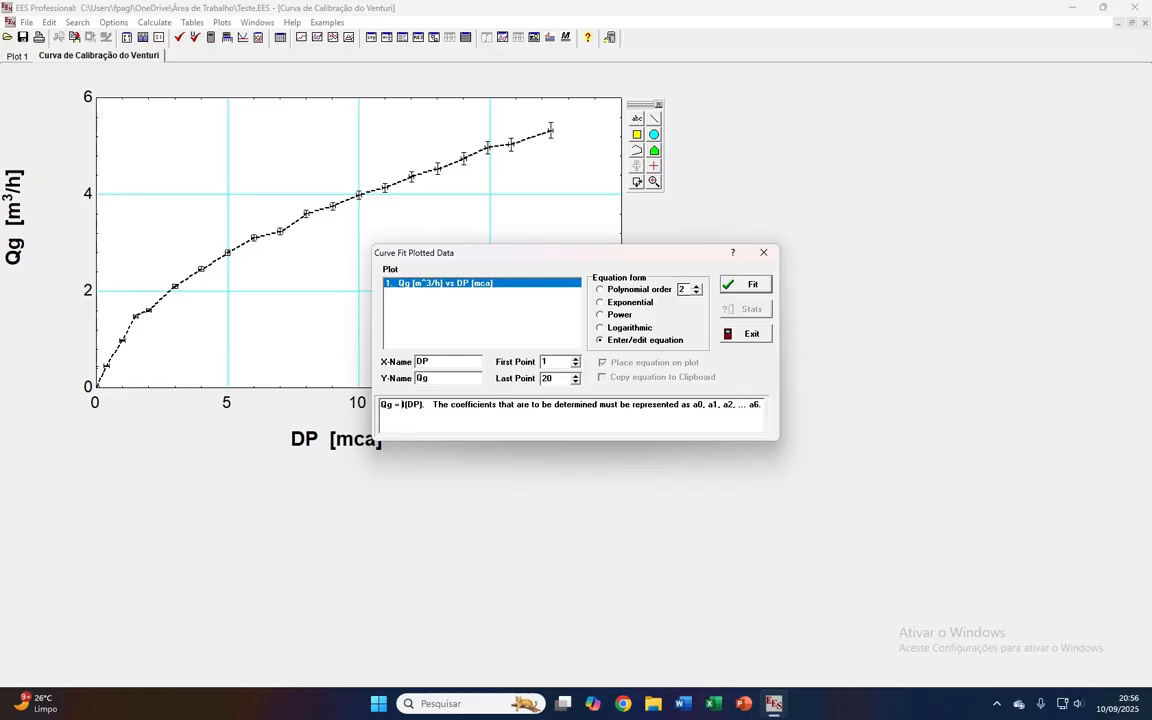
{"action": "key", "text": "shift+Right"}
{"action": "key", "text": "shift+Right"}
{"action": "type", "text": "a0"}
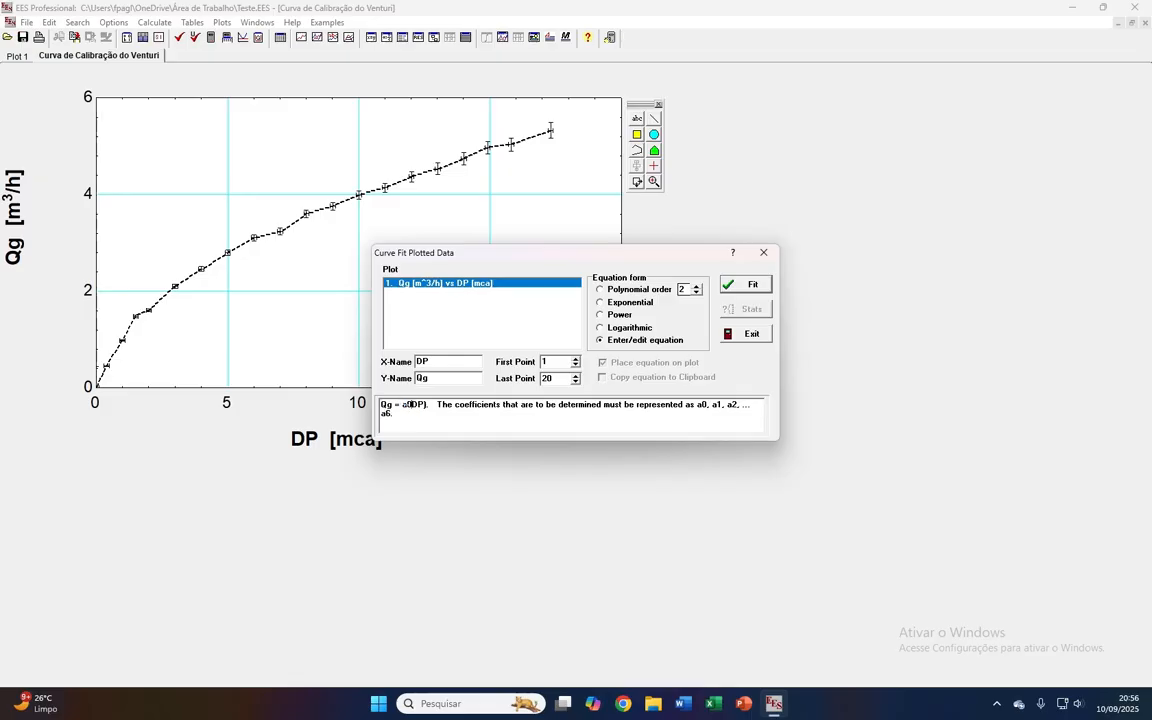
{"action": "type", "text": "*"}
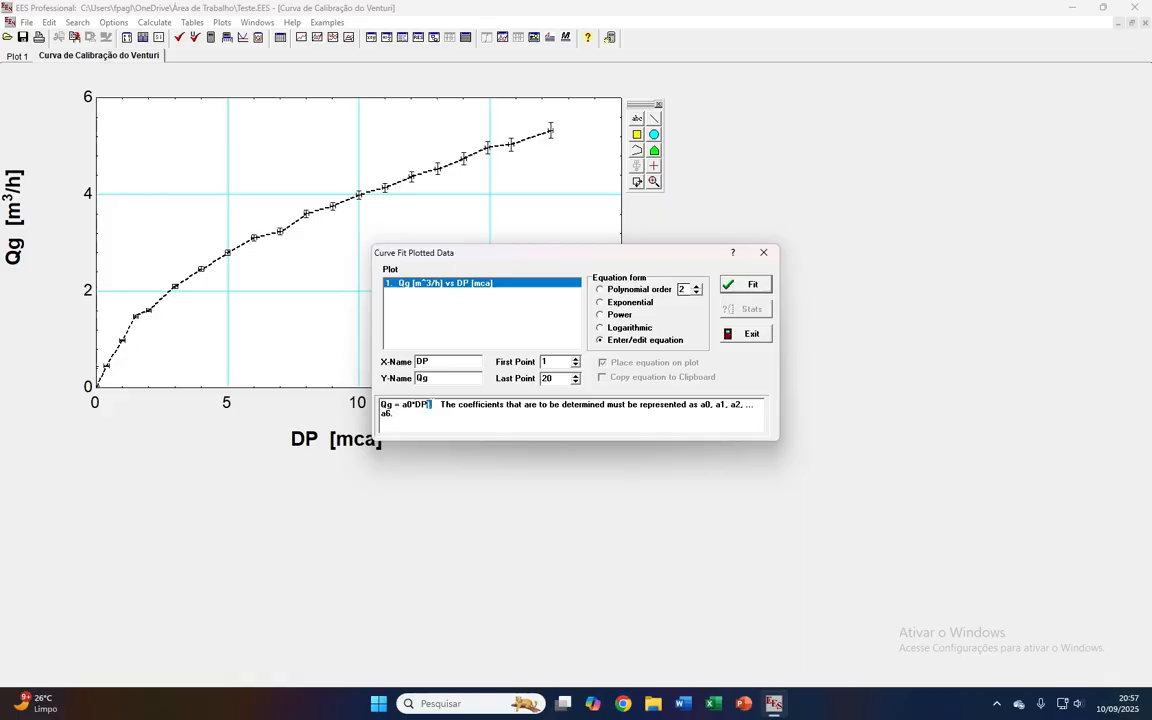
{"action": "left_click_drag", "start_coordinate": [432, 405], "coordinate": [438, 413]}
{"action": "key", "text": "Delete"}
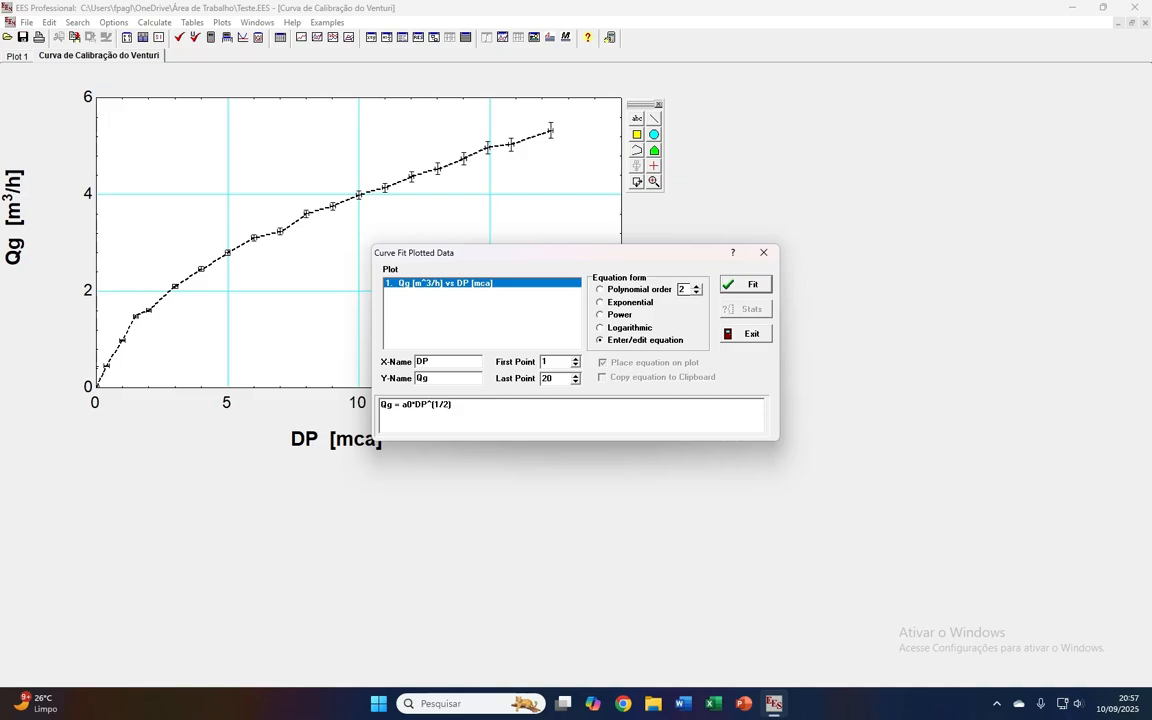
Run the square-root fit with the default guess for a0, review its statistics and plot the curve with its equation
{"action": "left_click", "coordinate": [752, 287]}
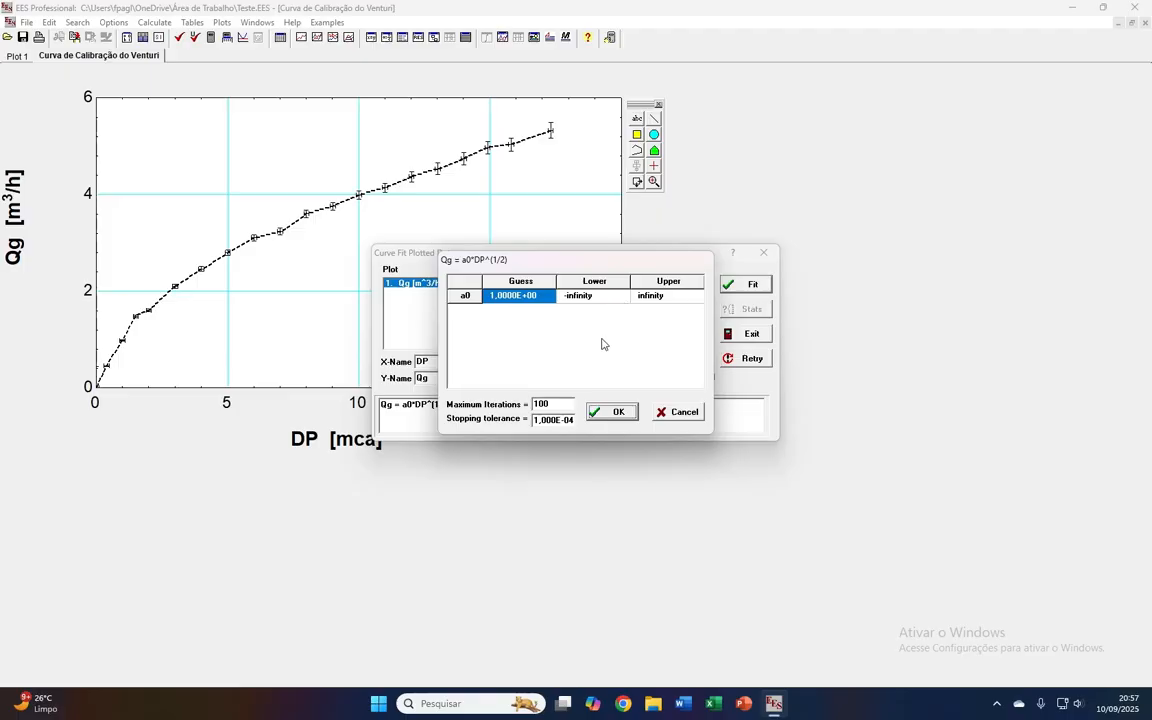
{"action": "left_click", "coordinate": [616, 413]}
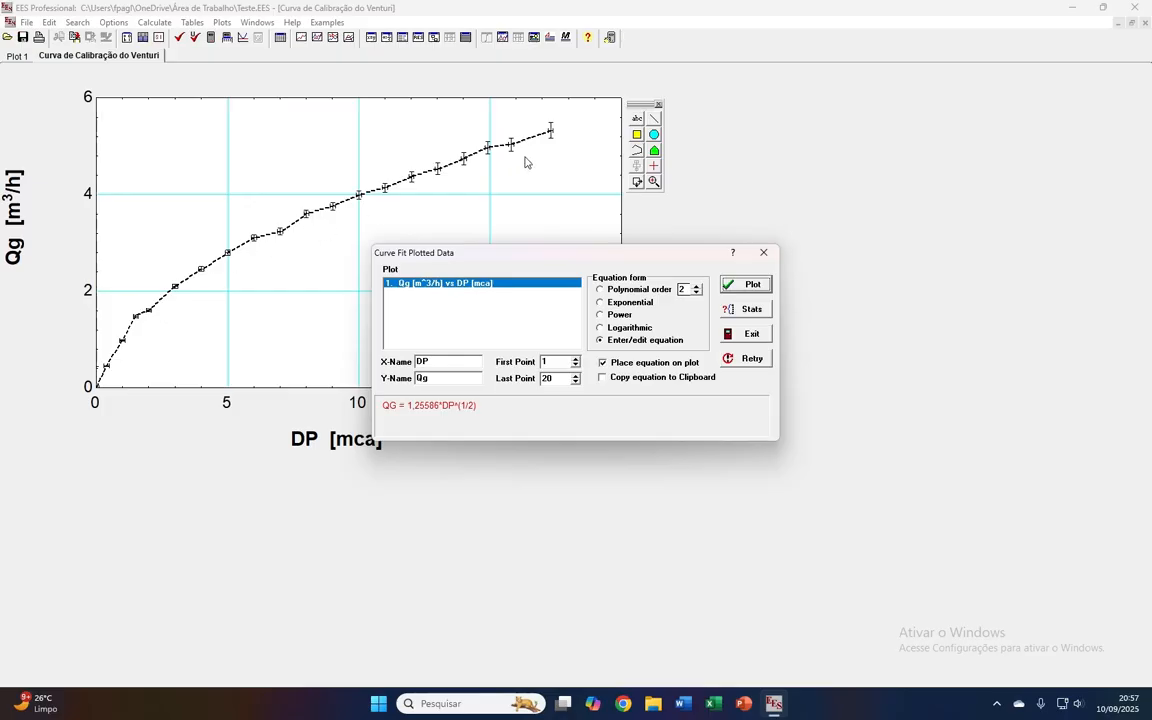
{"action": "left_click", "coordinate": [749, 309]}
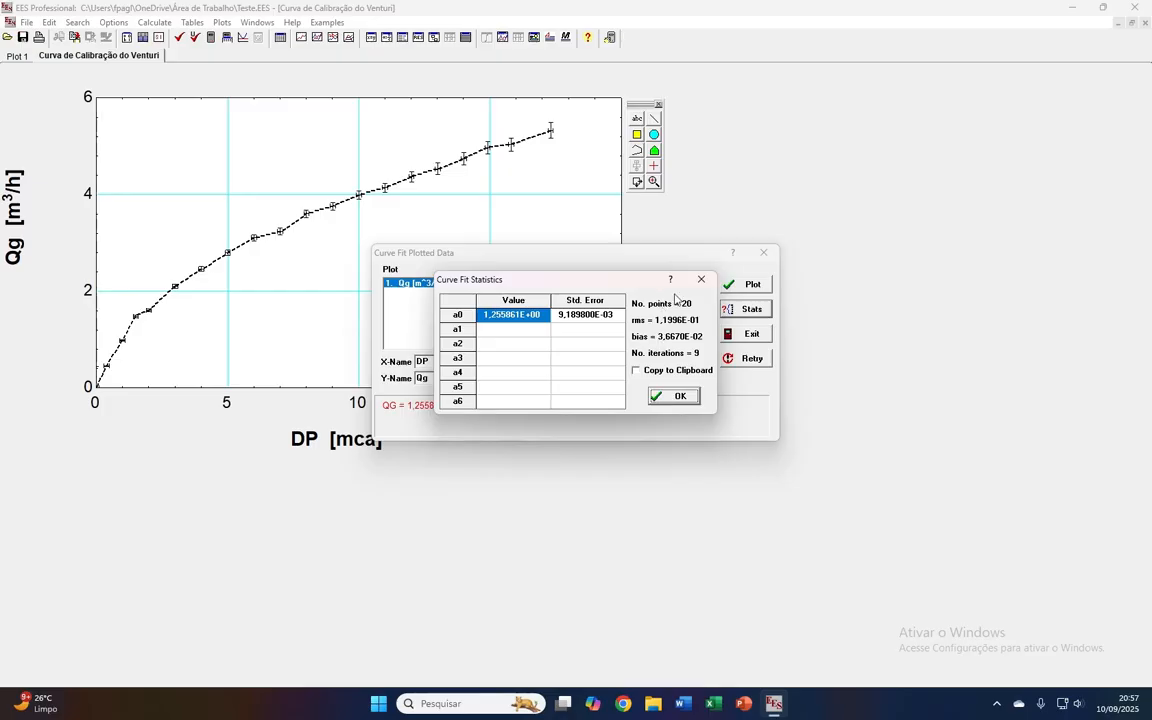
{"action": "left_click", "coordinate": [672, 397]}
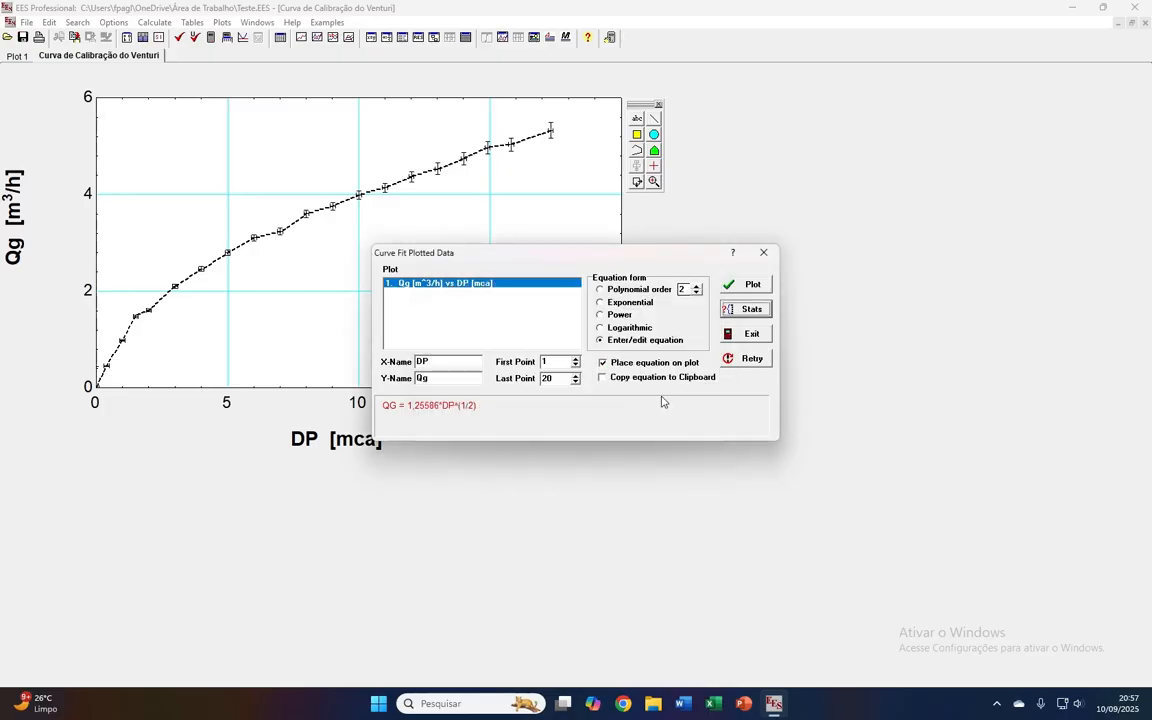
{"action": "left_click", "coordinate": [752, 286]}
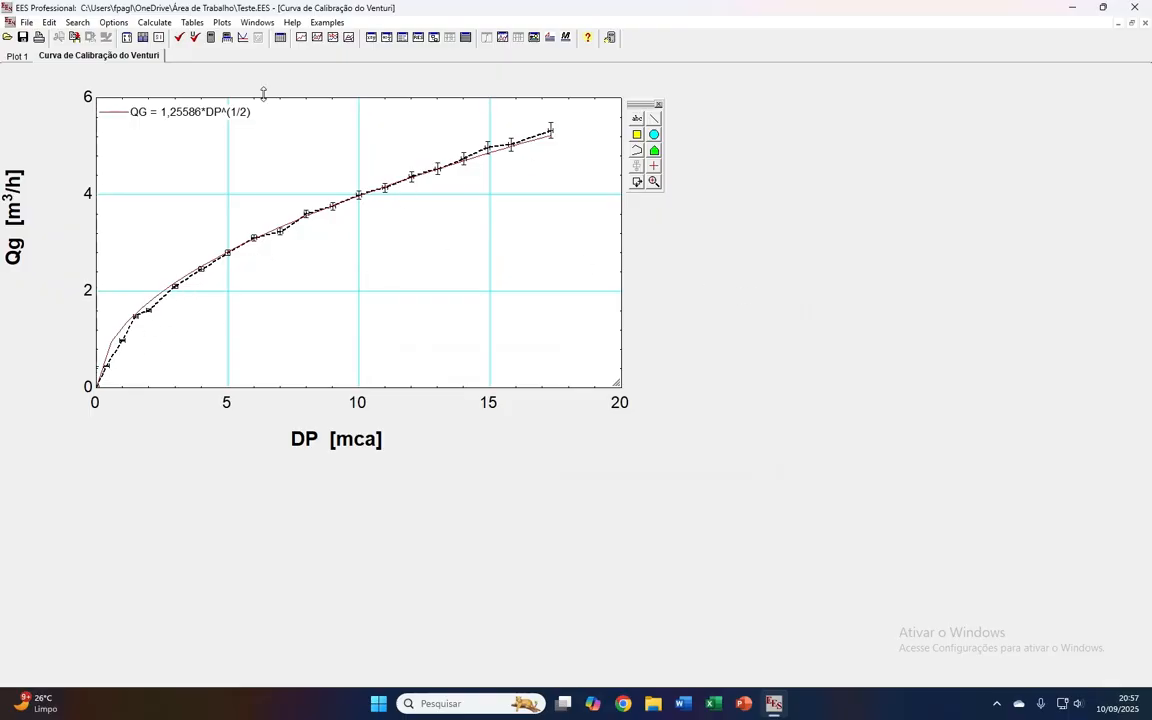
Move the fitted equation's label slightly lower inside the graph and bring the Qg and DP axis titles closer to their axes
{"action": "left_click", "coordinate": [136, 114]}
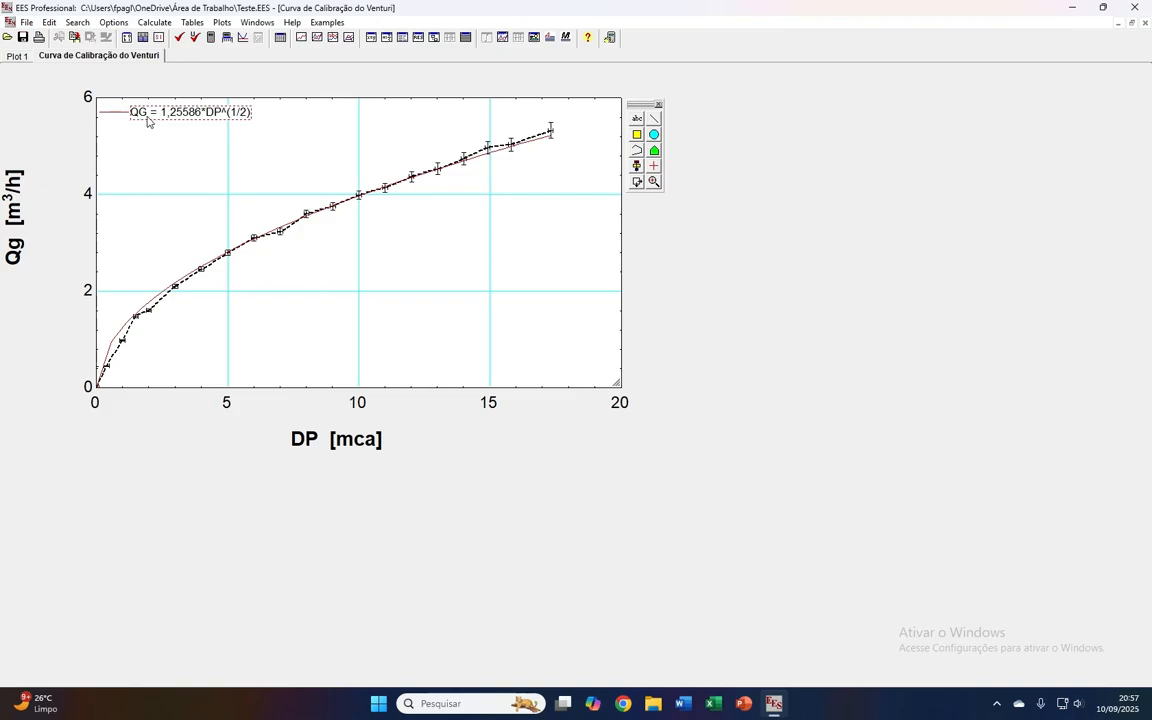
{"action": "left_click_drag", "start_coordinate": [139, 118], "coordinate": [160, 153]}
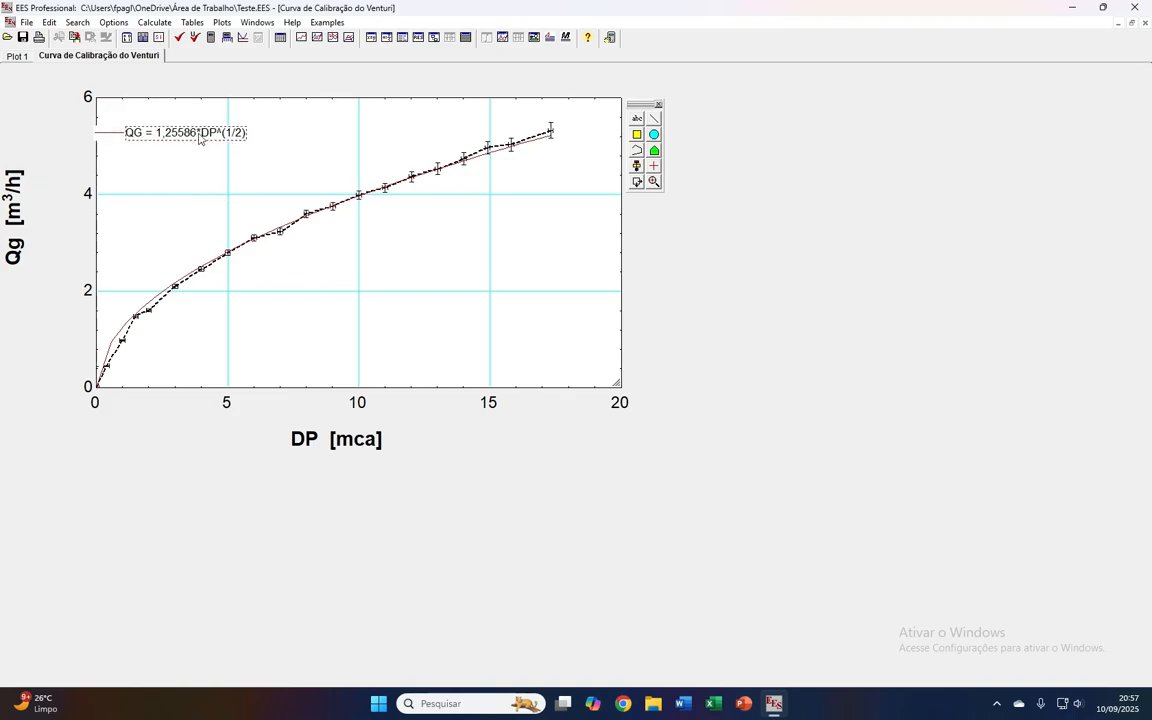
{"action": "left_click_drag", "start_coordinate": [198, 136], "coordinate": [204, 134]}
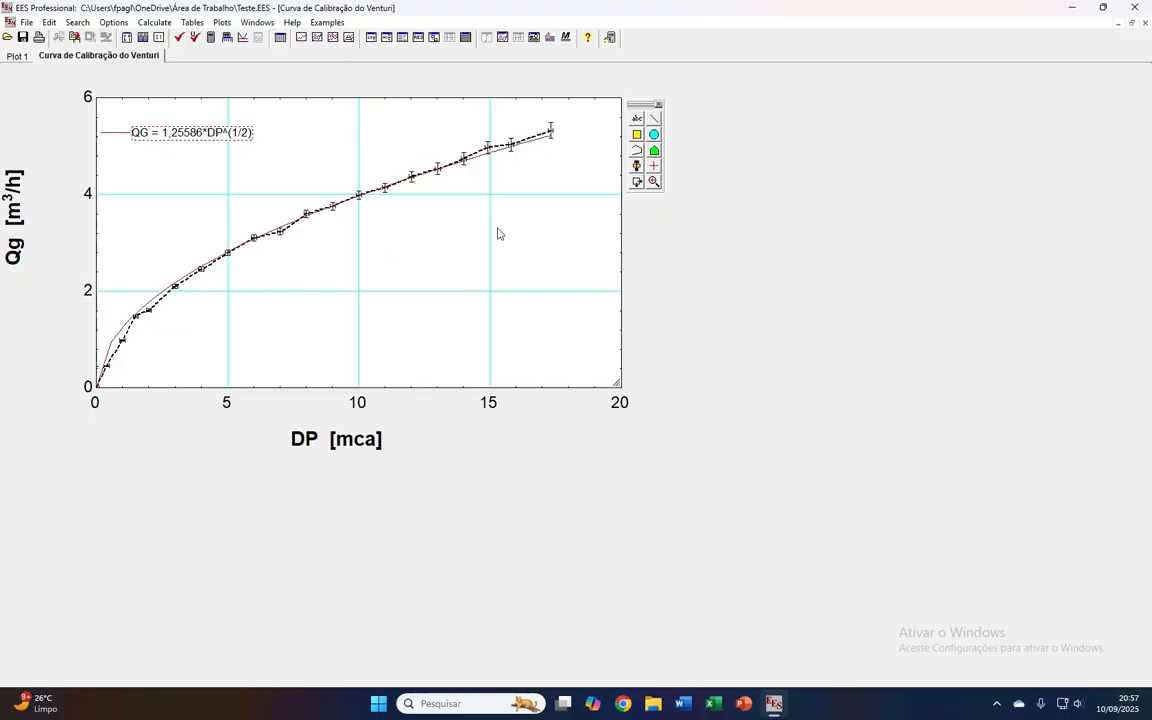
{"action": "left_click", "coordinate": [704, 268]}
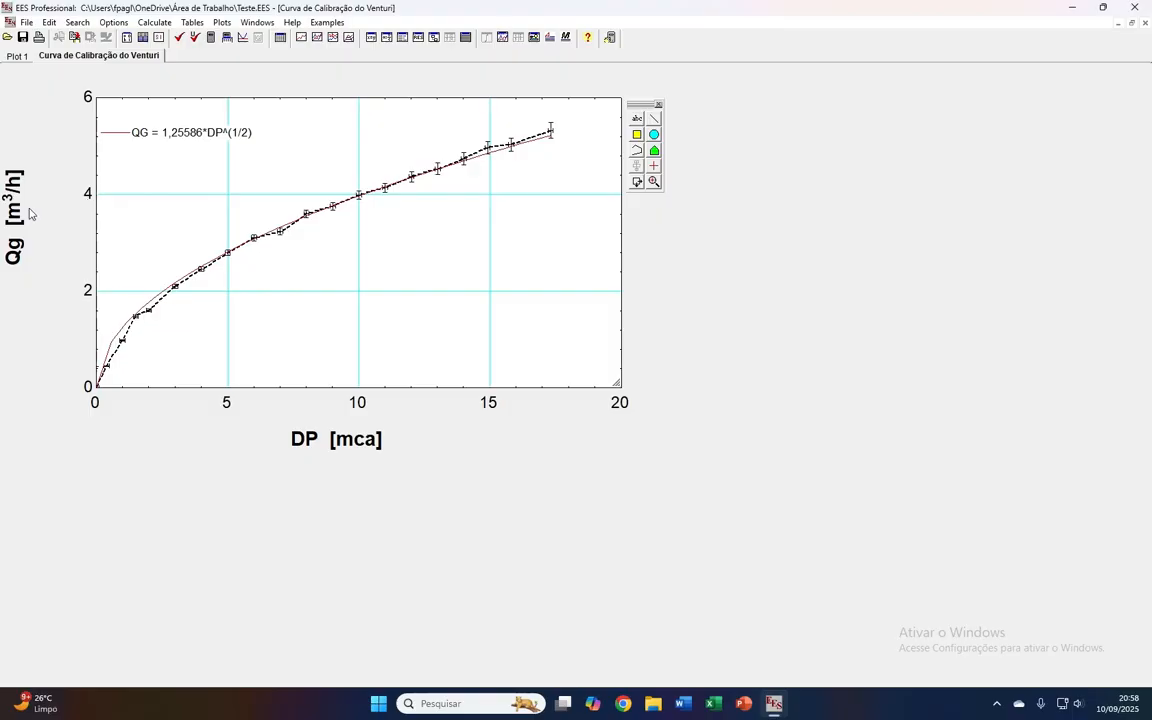
{"action": "left_click_drag", "start_coordinate": [22, 200], "coordinate": [59, 215]}
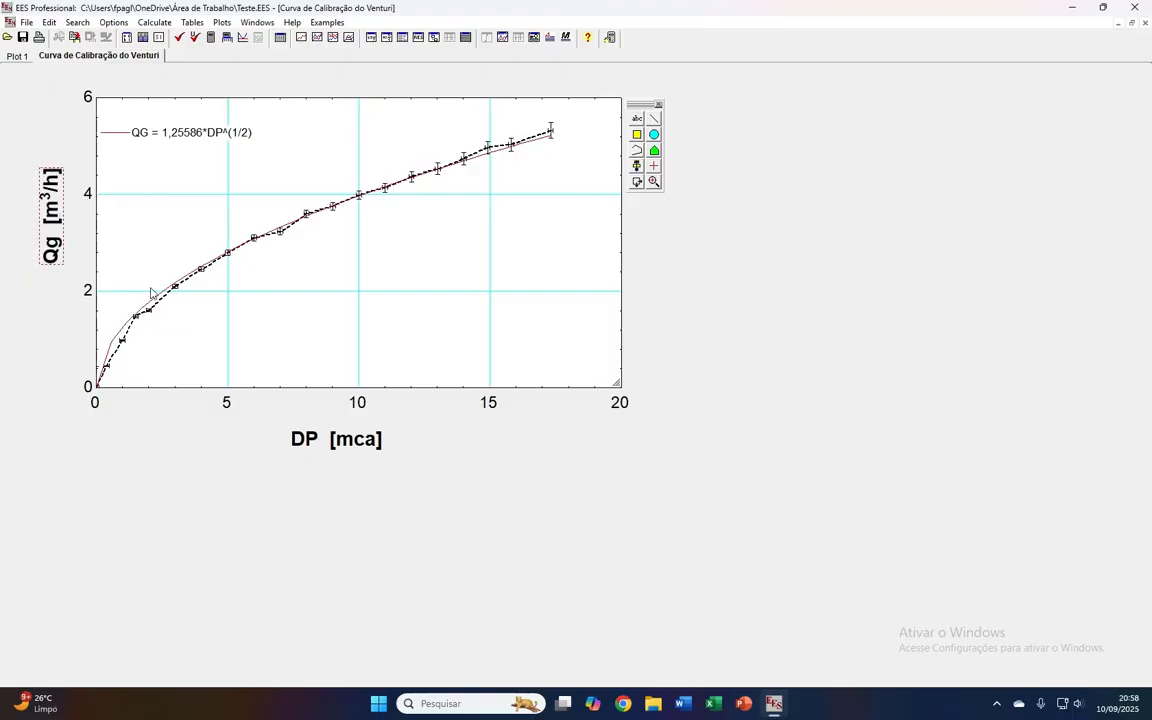
{"action": "left_click_drag", "start_coordinate": [322, 440], "coordinate": [333, 437]}
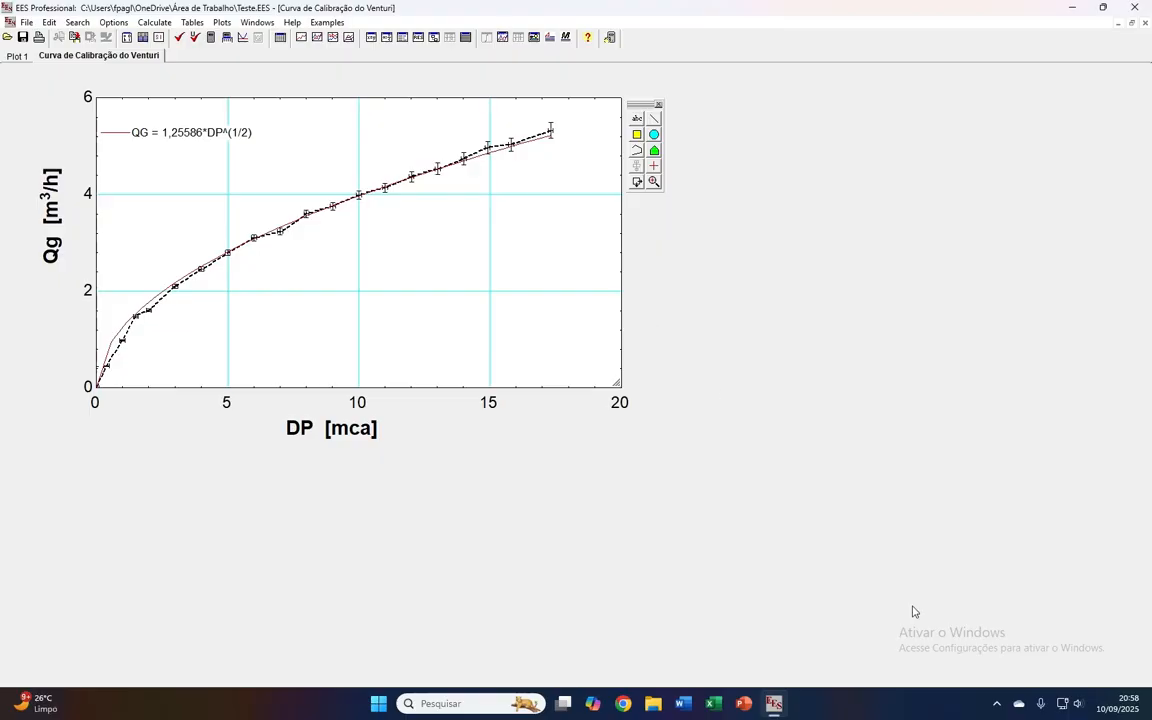
{"action": "left_click", "coordinate": [997, 705]}
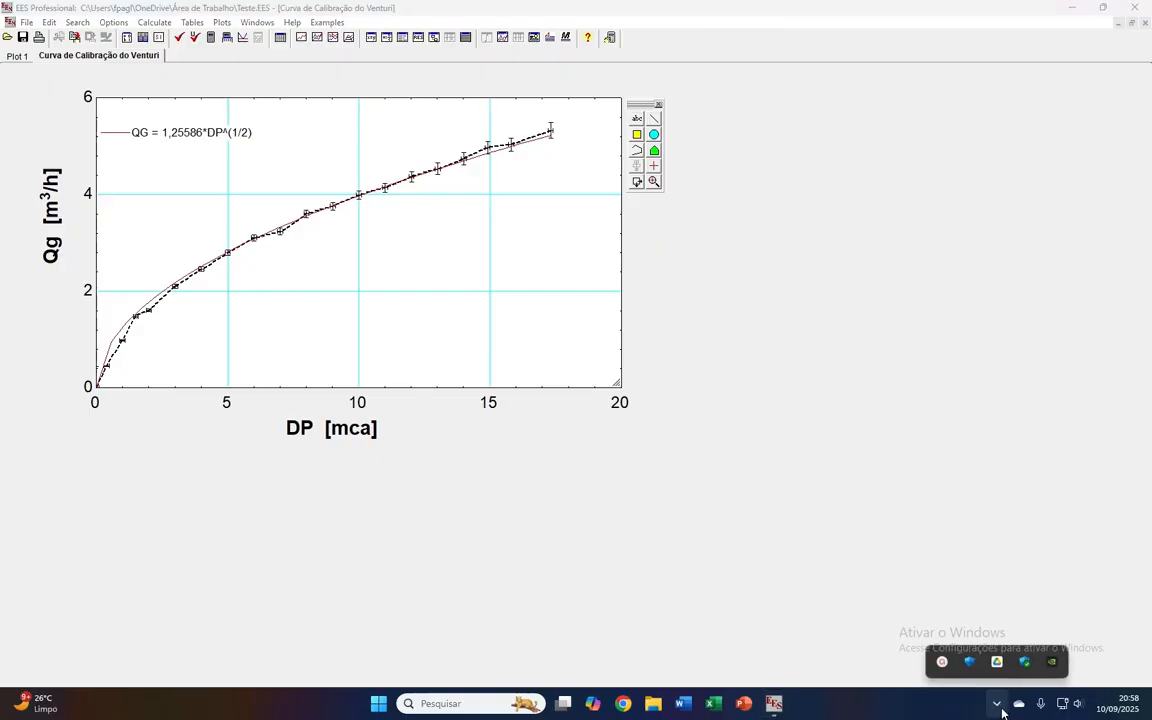
{"action": "left_click", "coordinate": [941, 661]}
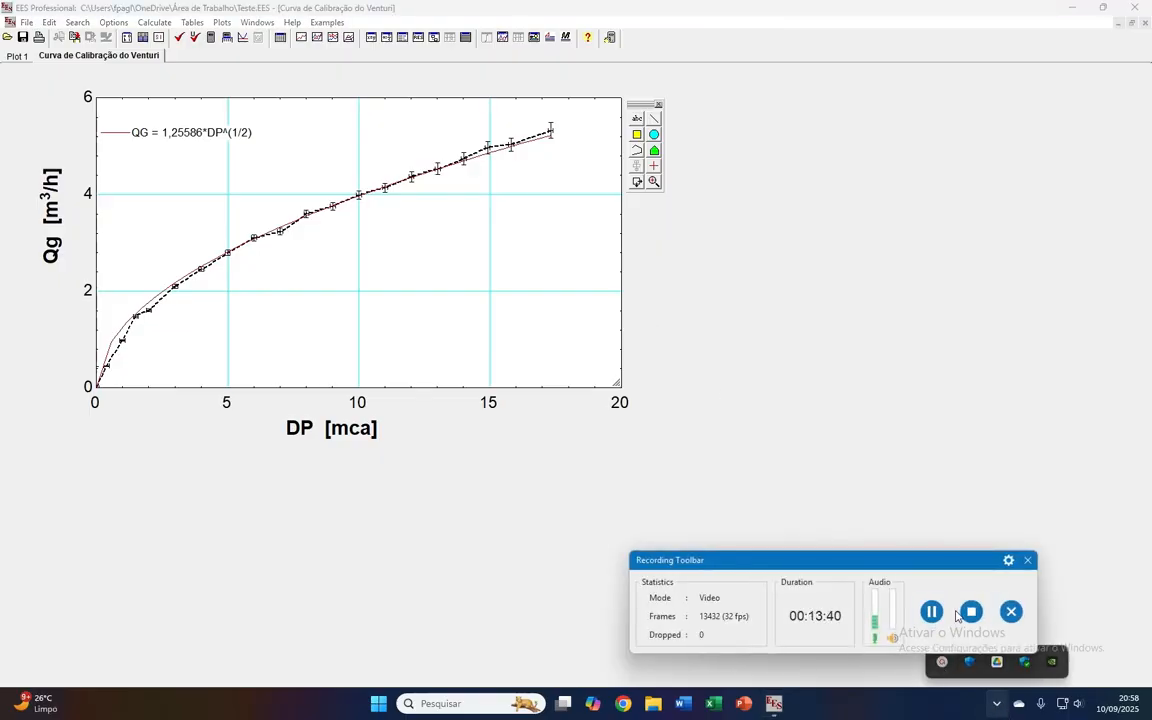